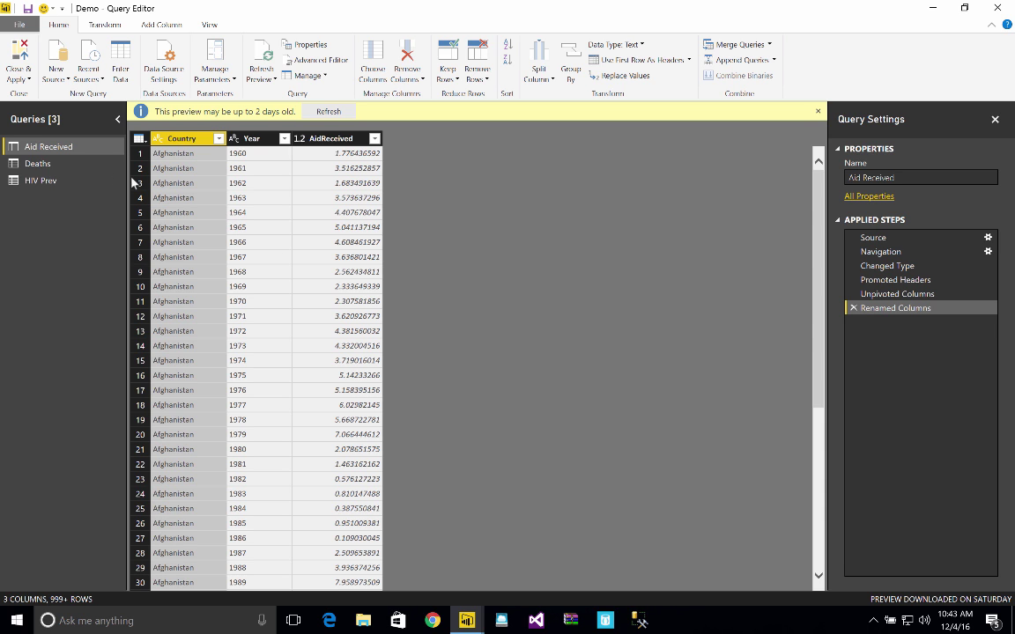
Apply the query changes and start a visual plotting AidReceived by Year.
left_click(17, 53)
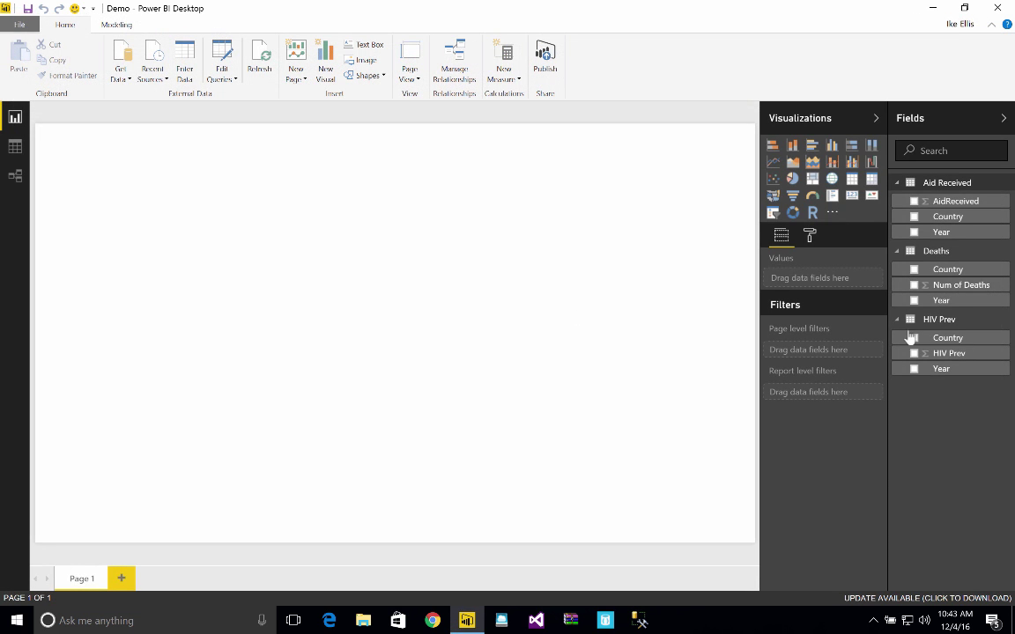
left_click(913, 200)
left_click(914, 232)
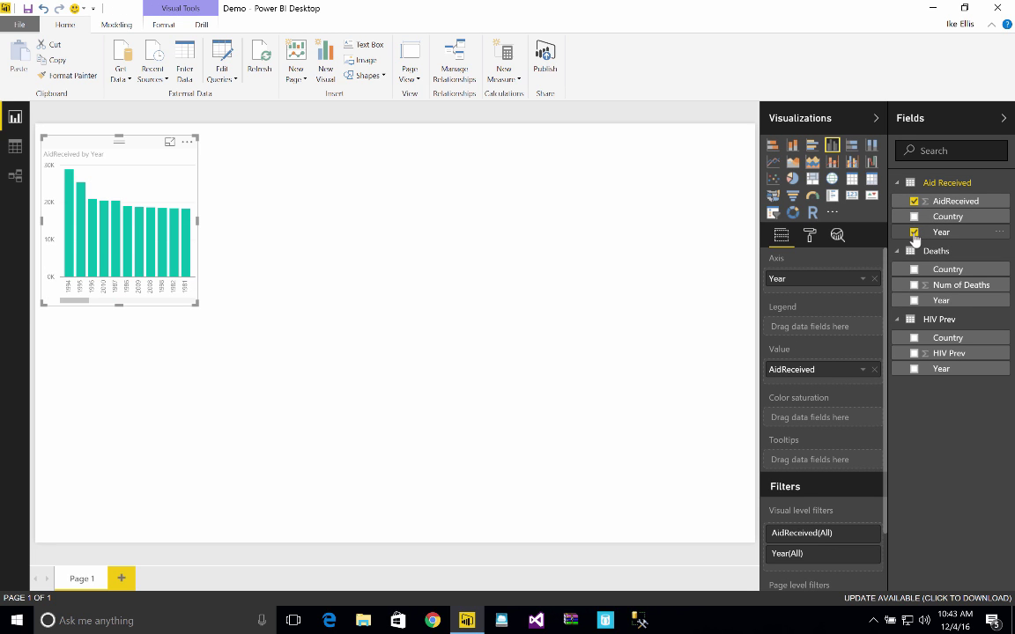
Turn the chart into a table and add HIV Prev and Num of Deaths to it.
left_click(772, 147)
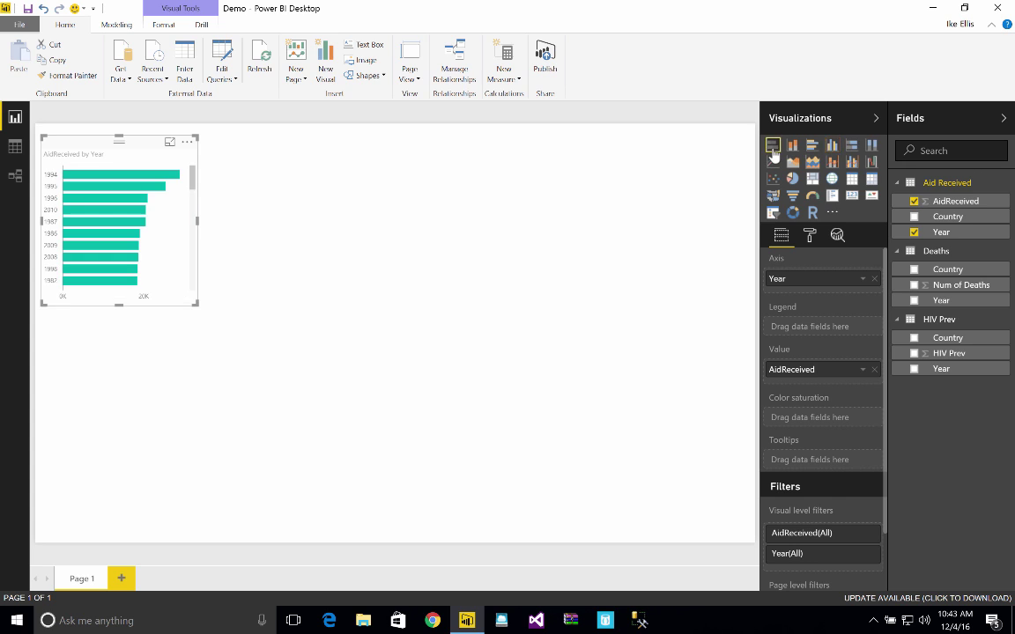
left_click(852, 180)
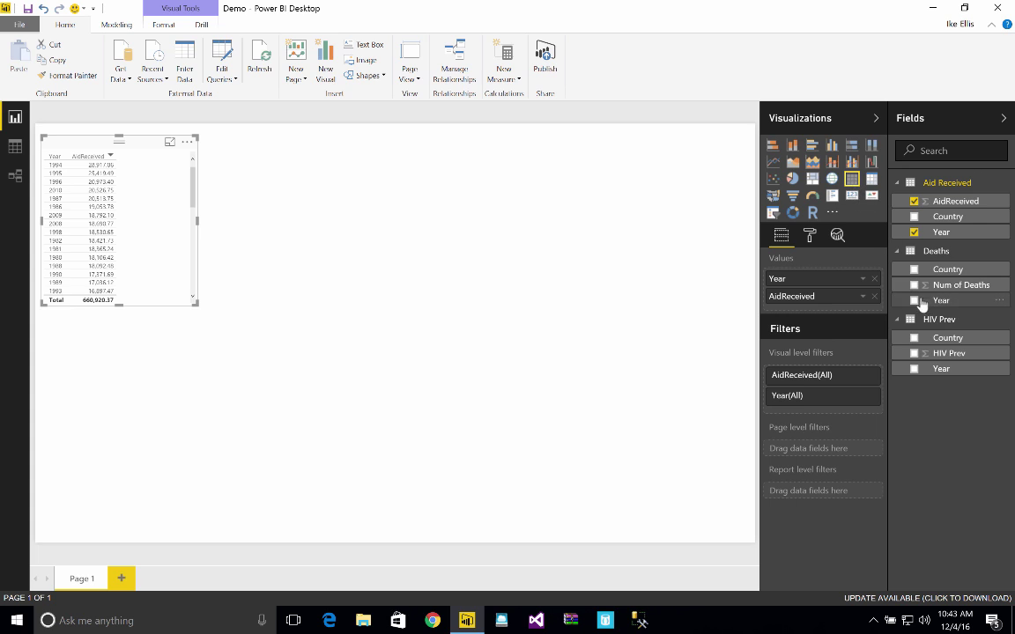
left_click(914, 353)
left_click(913, 284)
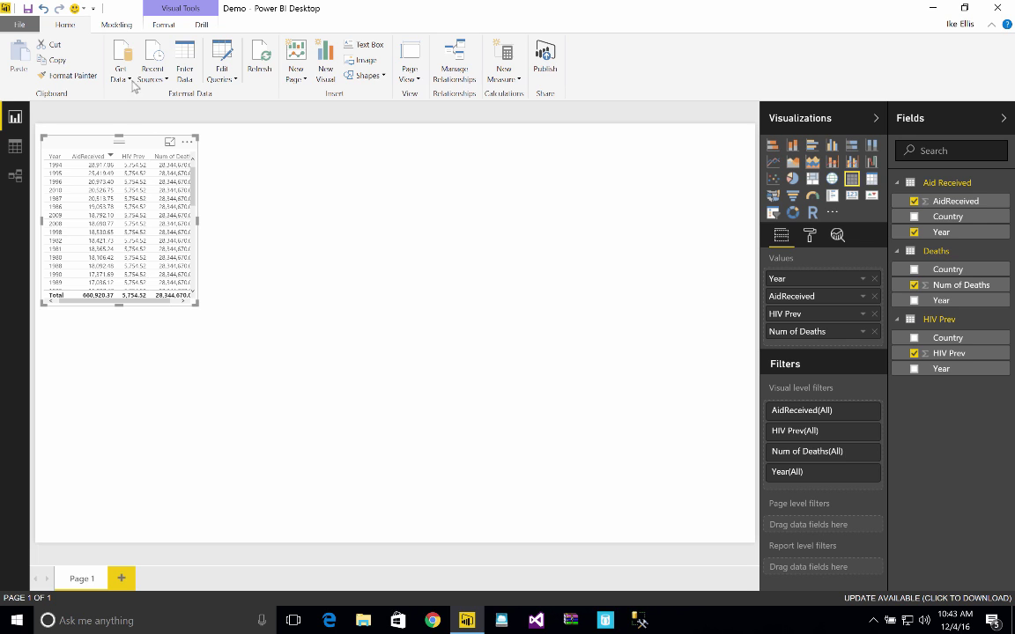
Open Manage Relationships and run Autodetect, which finds no relationships.
left_click(118, 25)
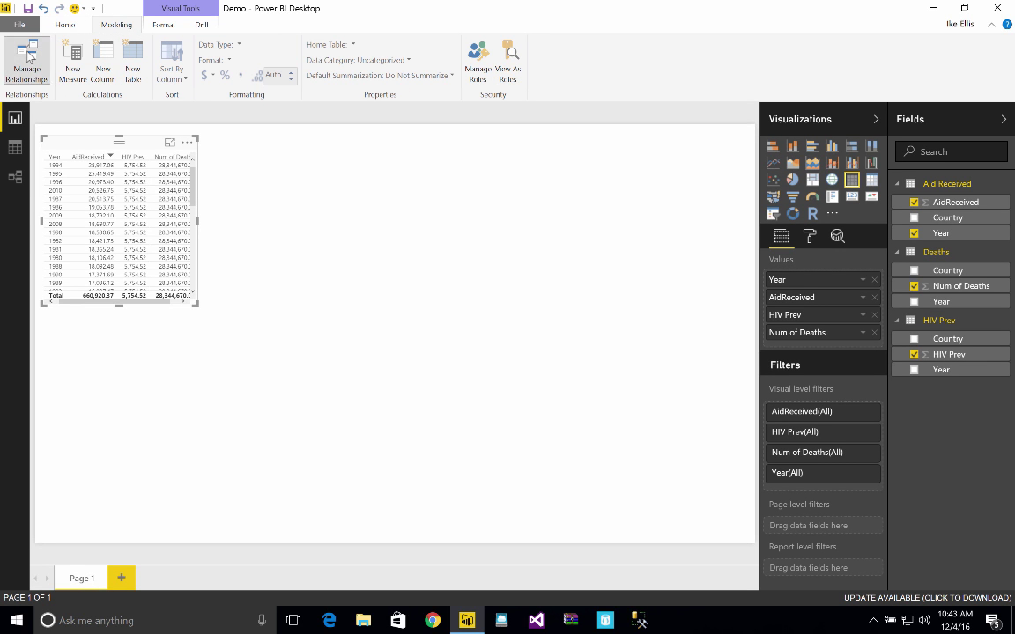
left_click(33, 79)
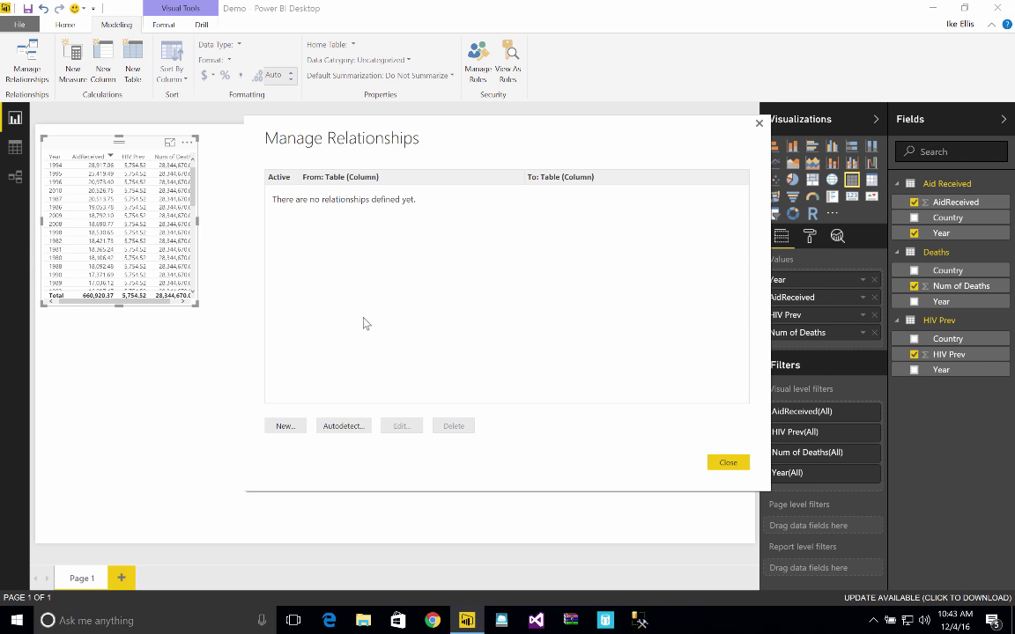
left_click(351, 427)
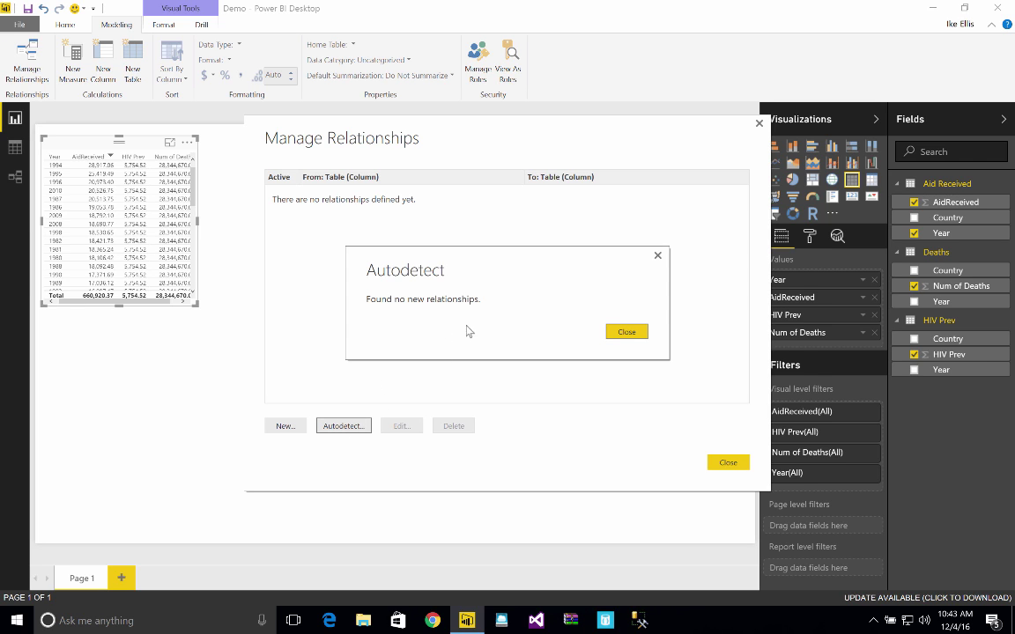
left_click(632, 334)
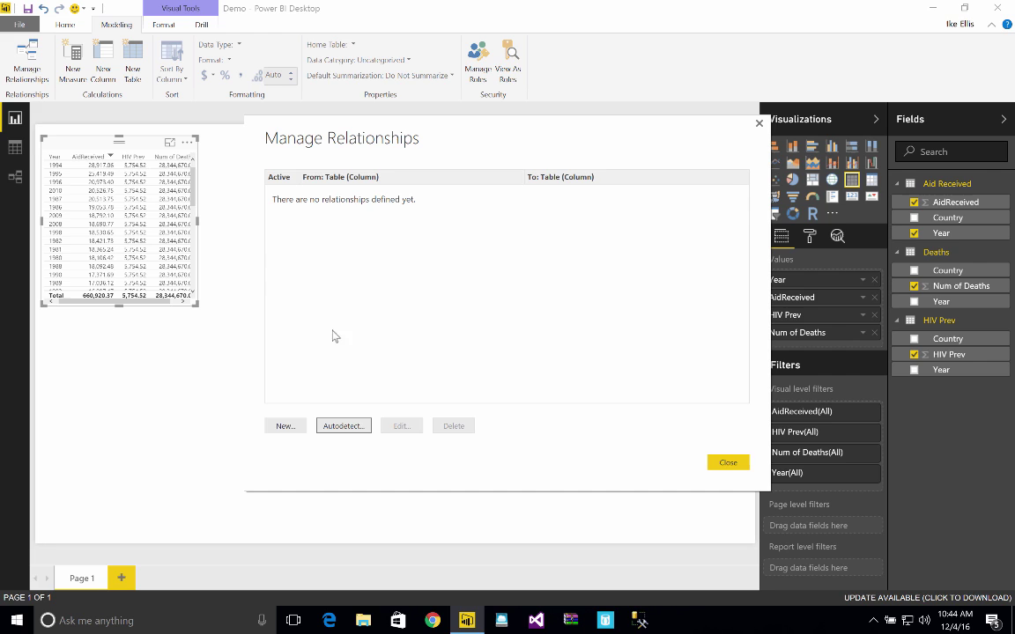
Try relating Aid Received to Deaths on Country, then Year, then cancel the relationship.
left_click(283, 426)
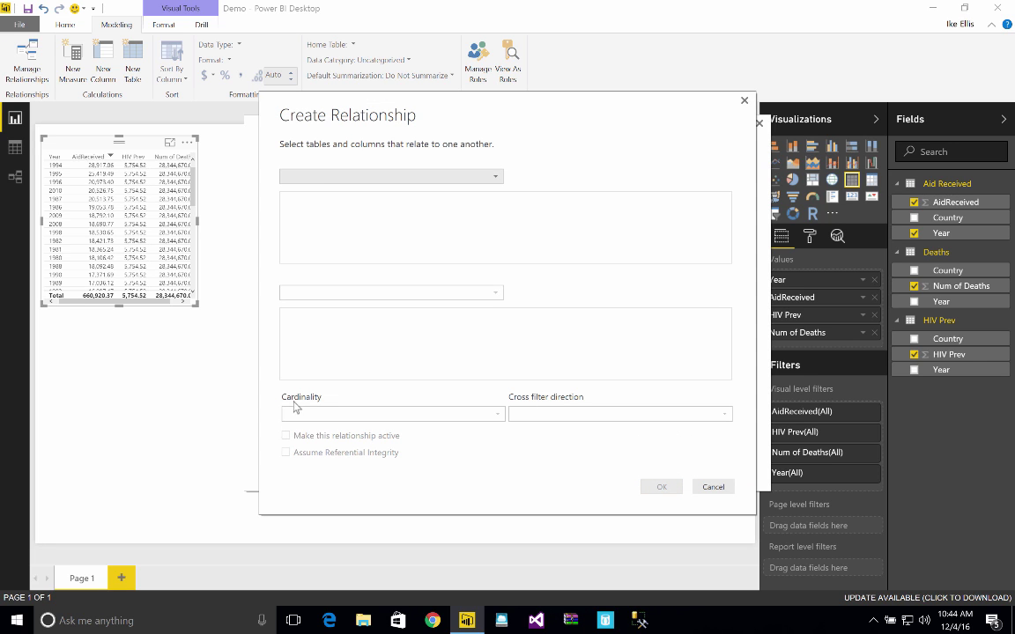
left_click(374, 179)
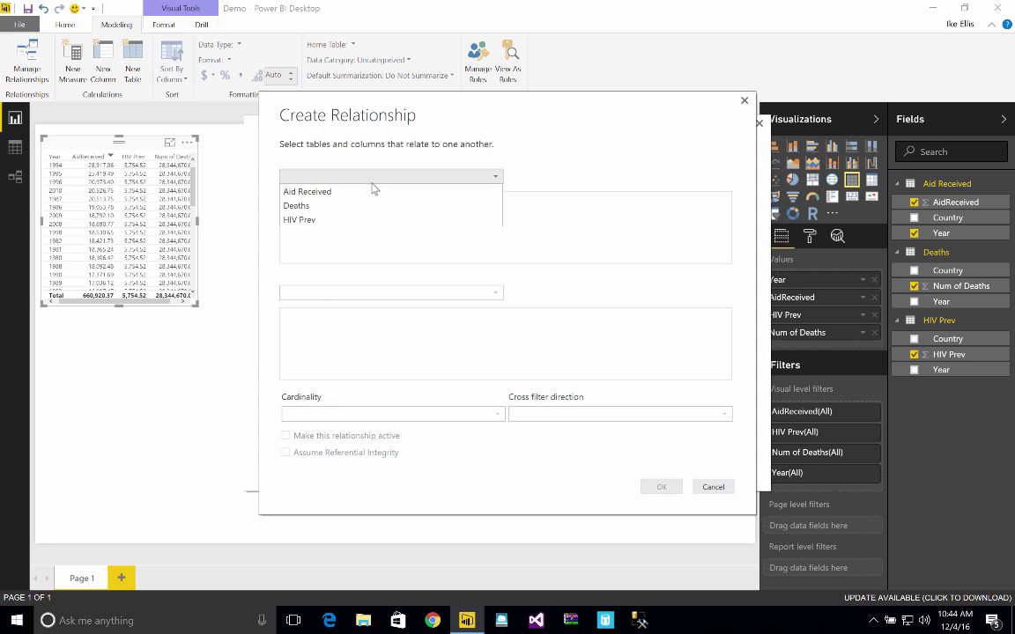
left_click(369, 192)
left_click(387, 292)
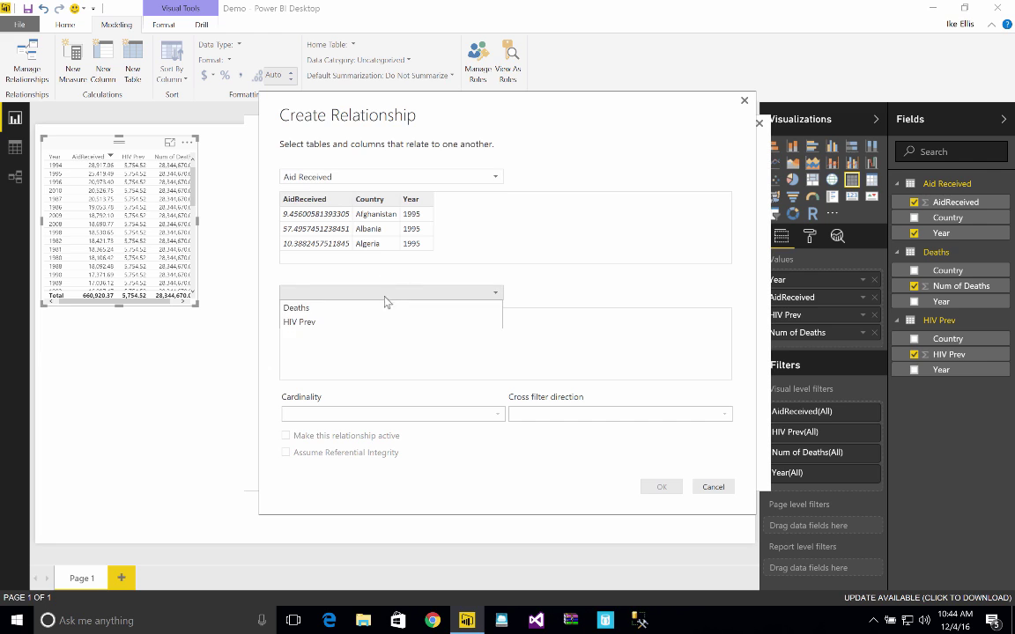
left_click(373, 308)
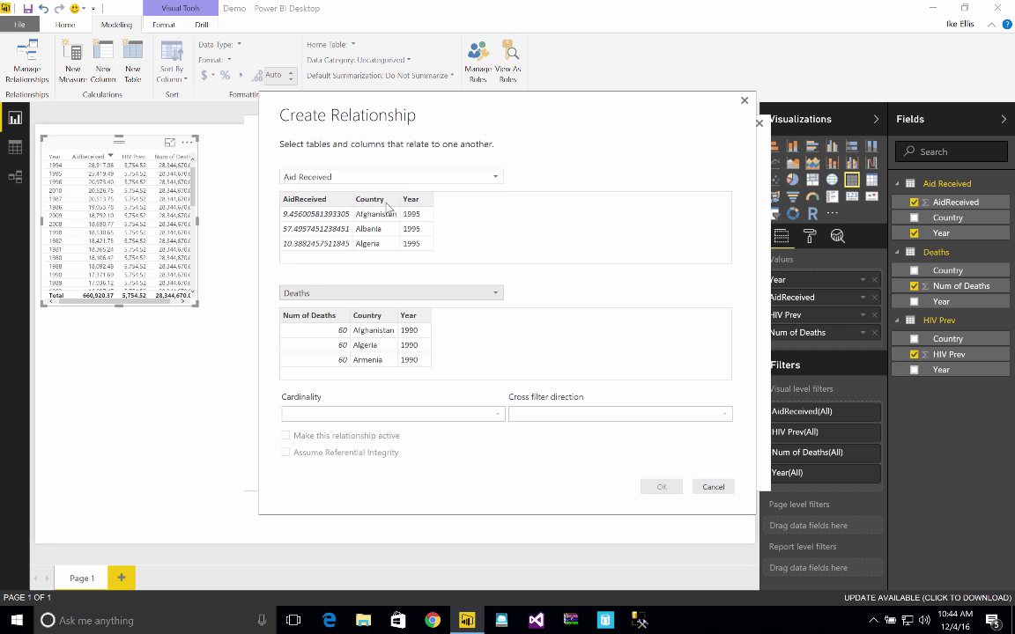
left_click(384, 204)
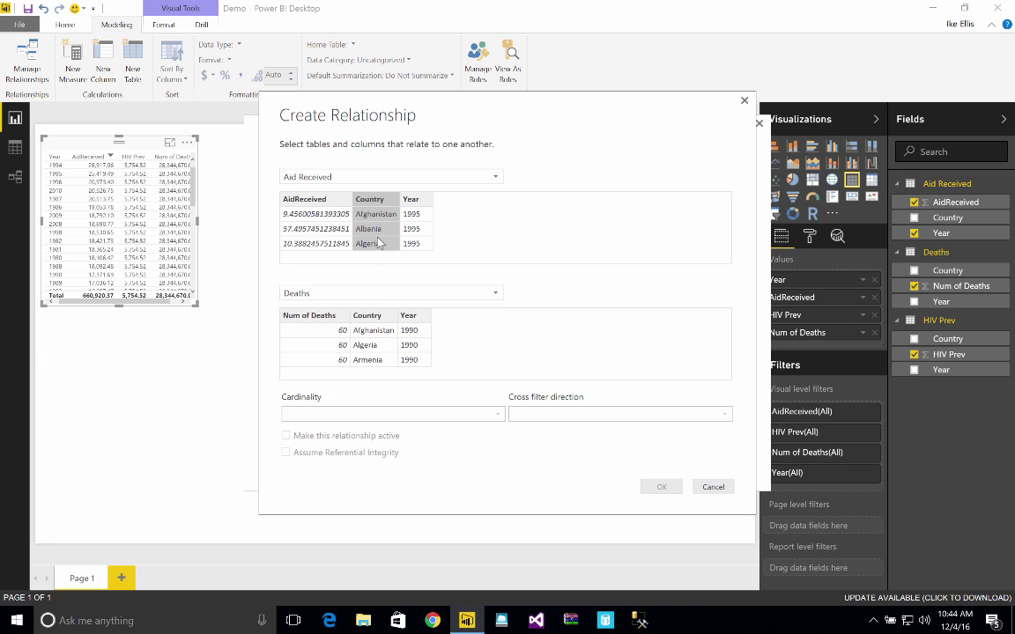
left_click(369, 315)
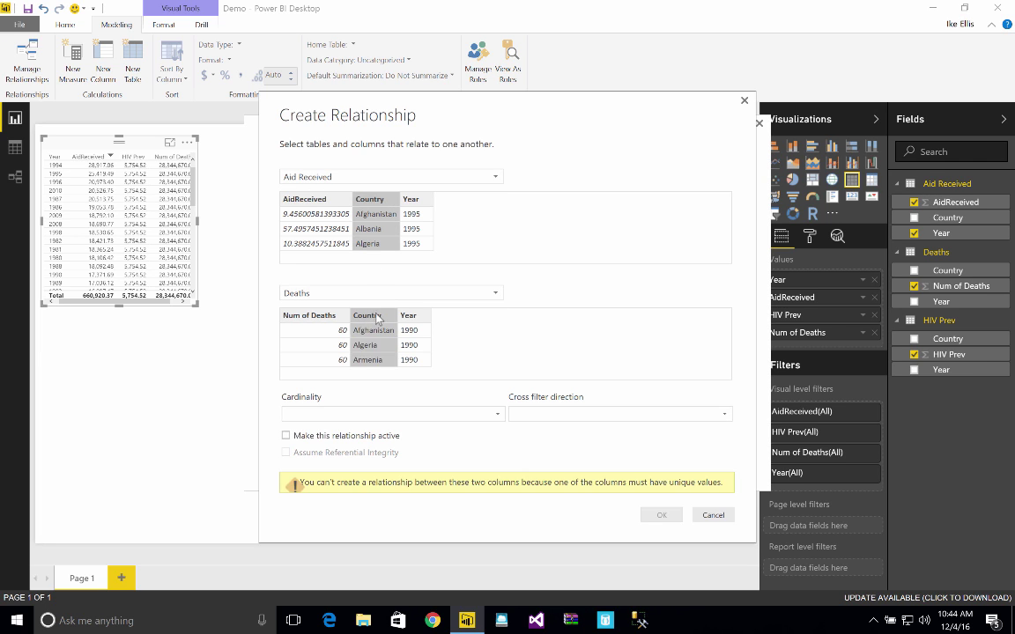
left_click(409, 213)
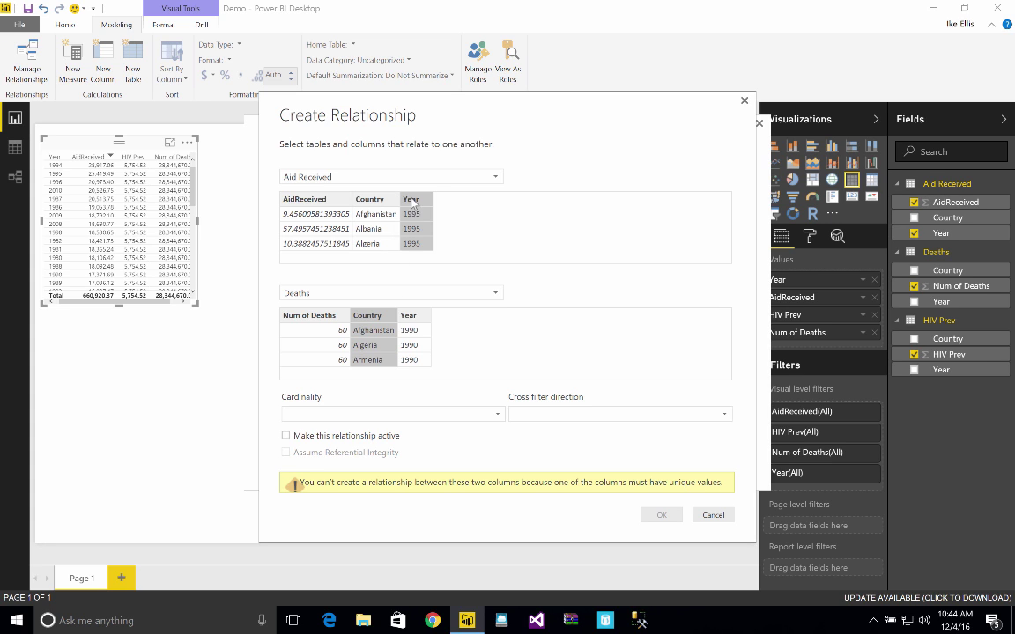
left_click(408, 322)
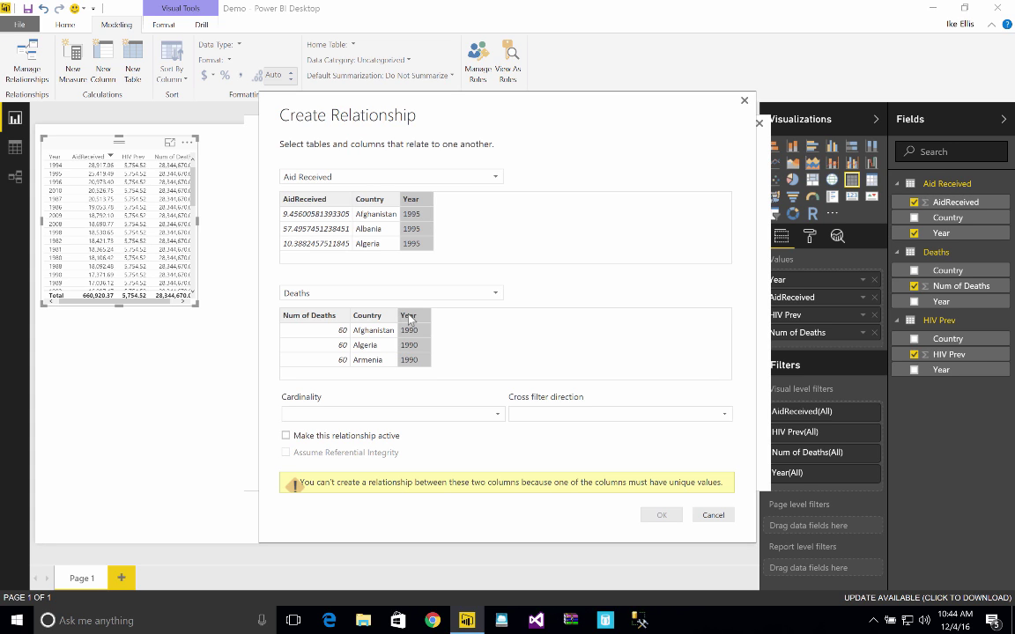
left_click(376, 202)
left_click(378, 317)
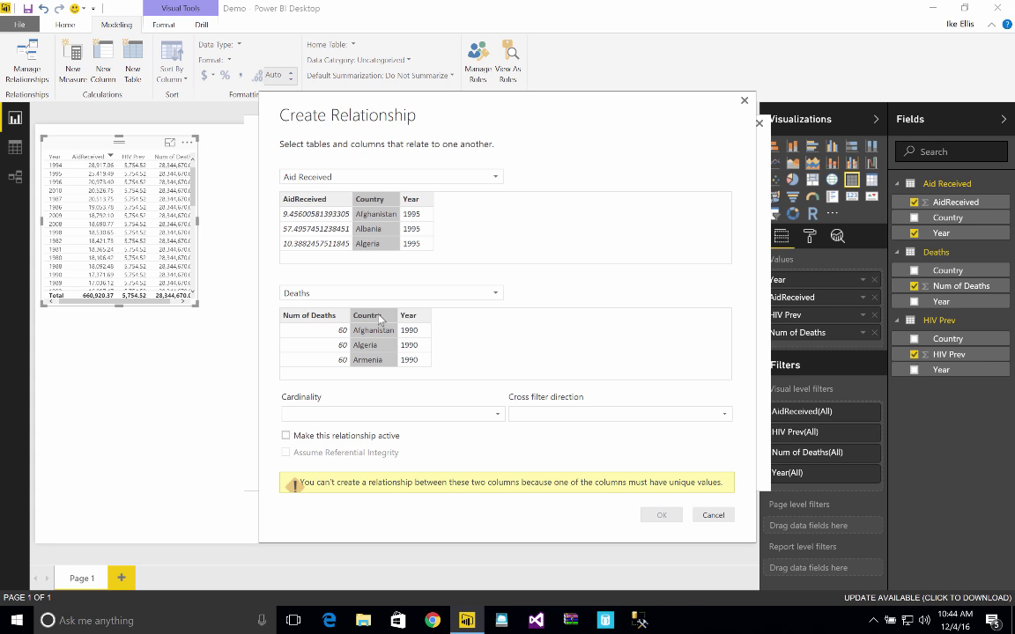
left_click(713, 514)
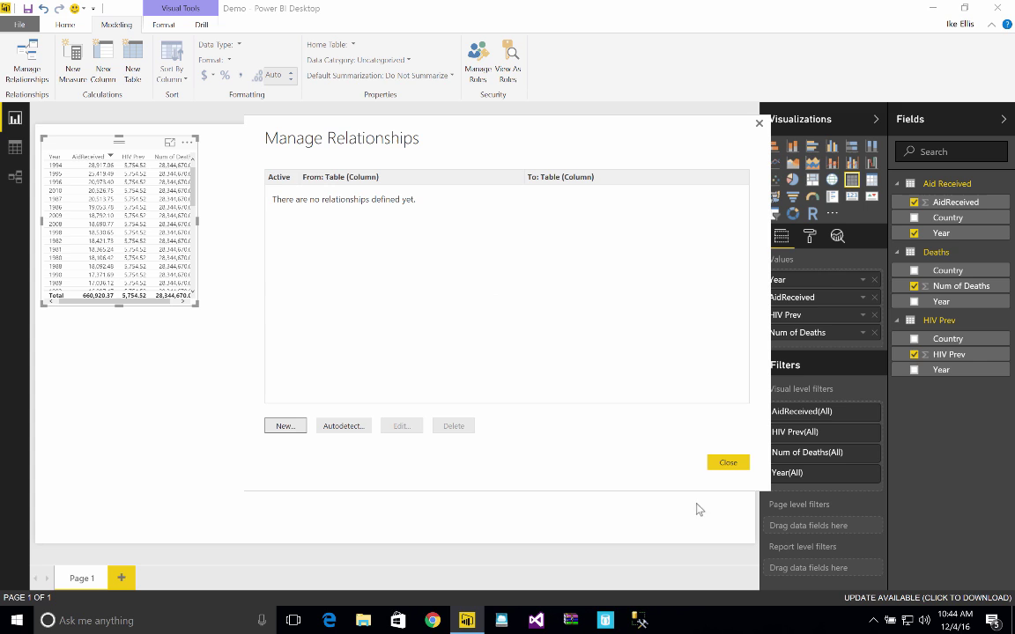
left_click(743, 465)
left_click(67, 28)
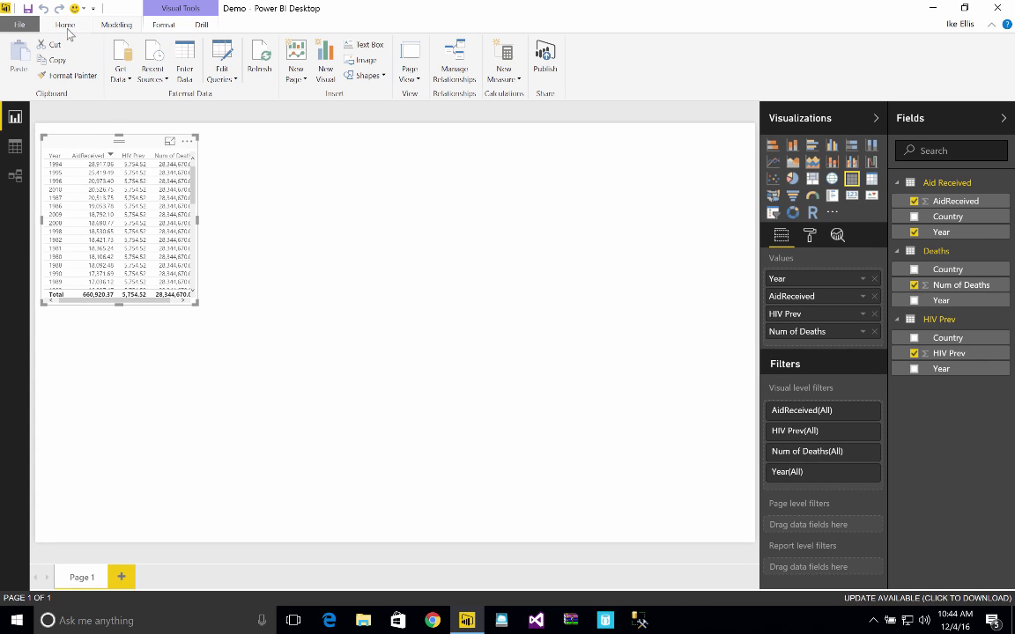
left_click(220, 60)
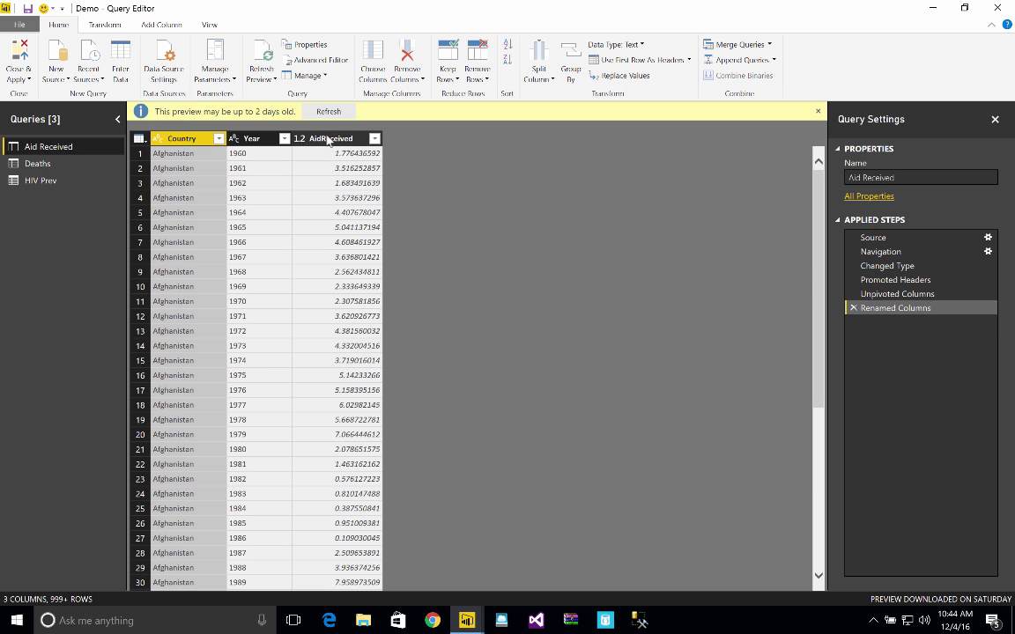
left_click(330, 140)
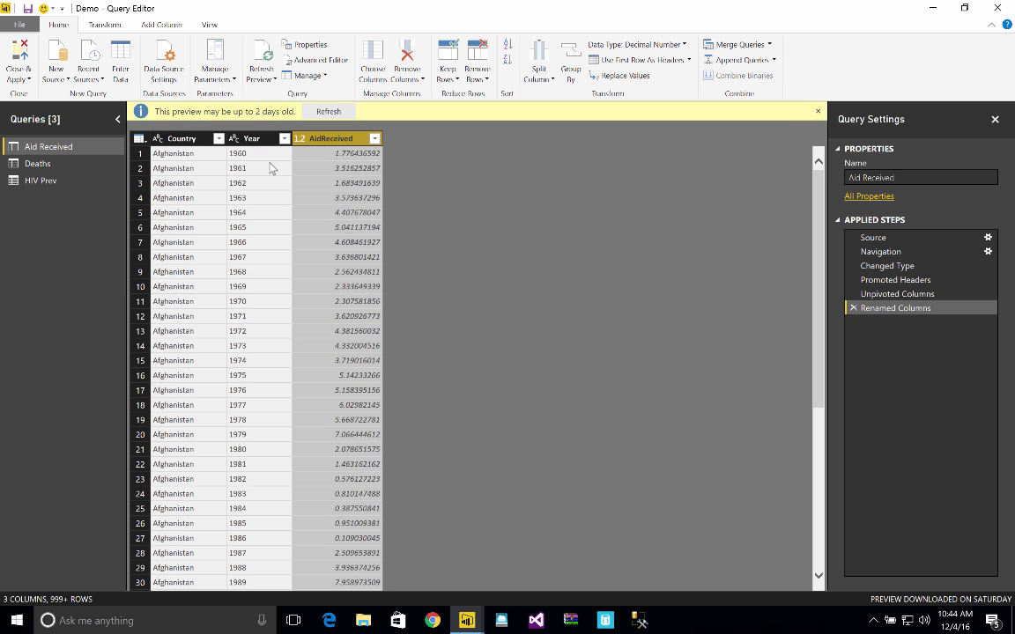
Add a custom column named Join to Aid Received with formula [Country] & [Year].
left_click(162, 26)
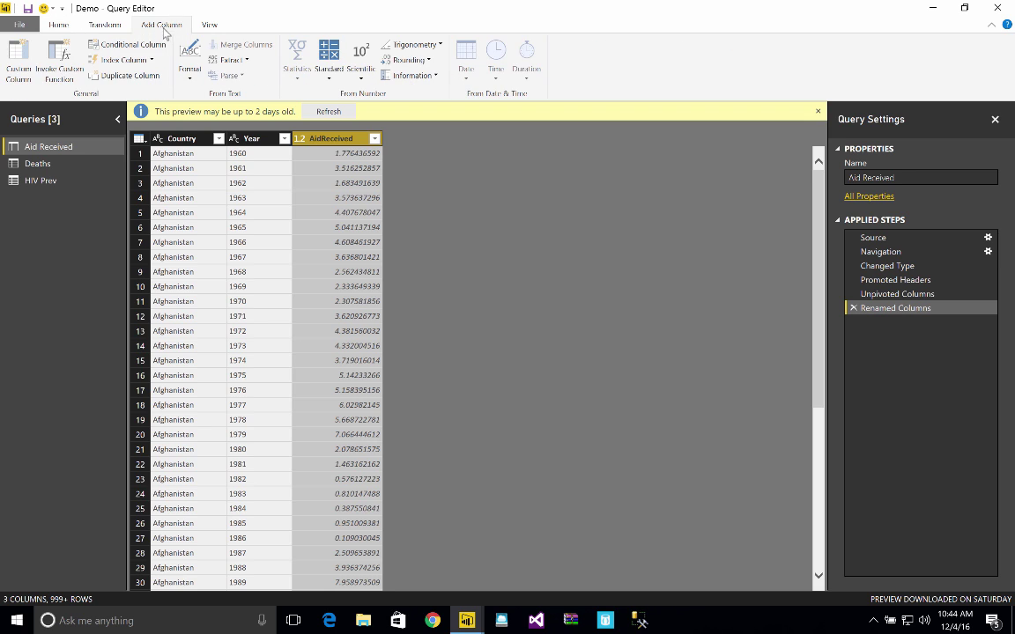
left_click(16, 53)
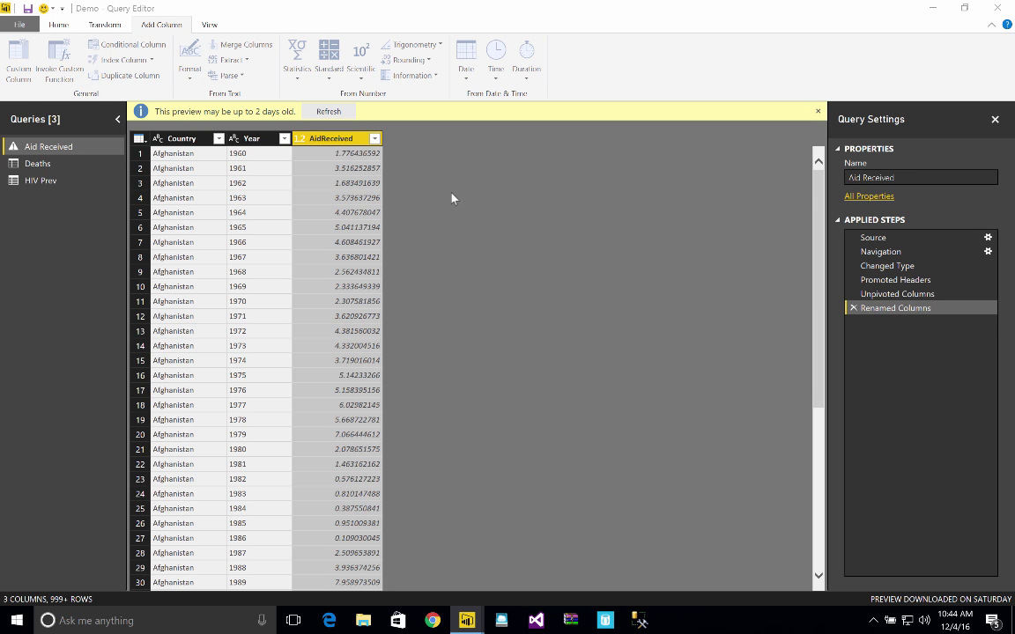
left_click(323, 222)
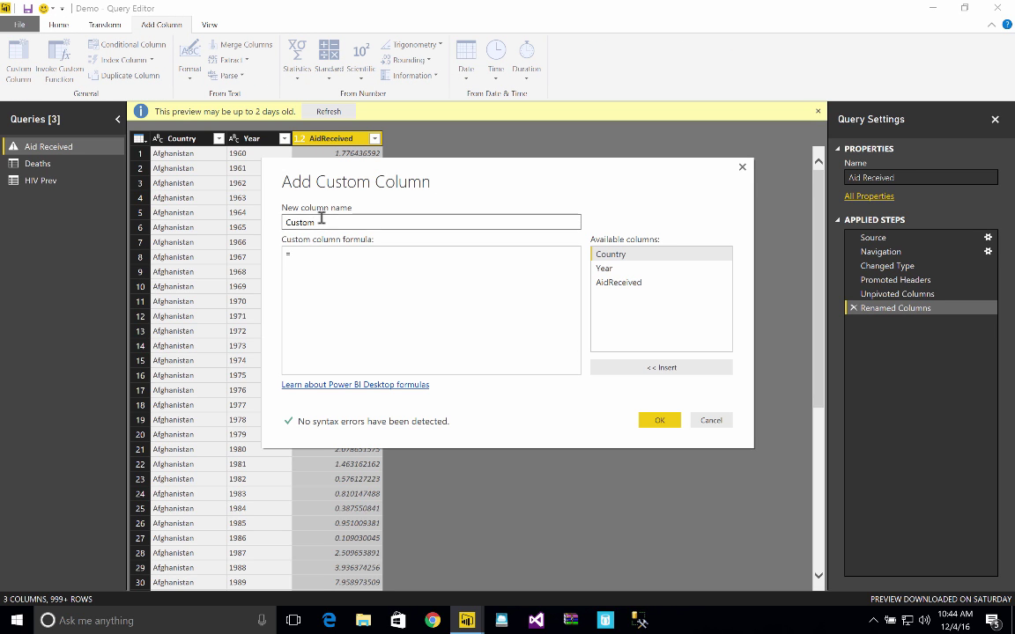
key("BackSpace")
key("BackSpace")
key("BackSpace")
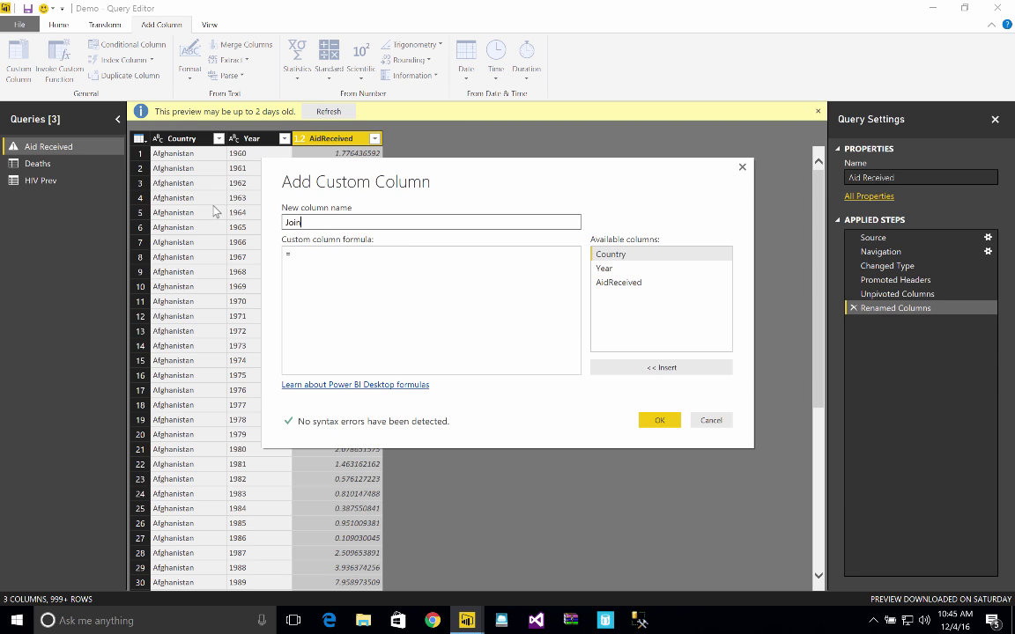
double_click(610, 255)
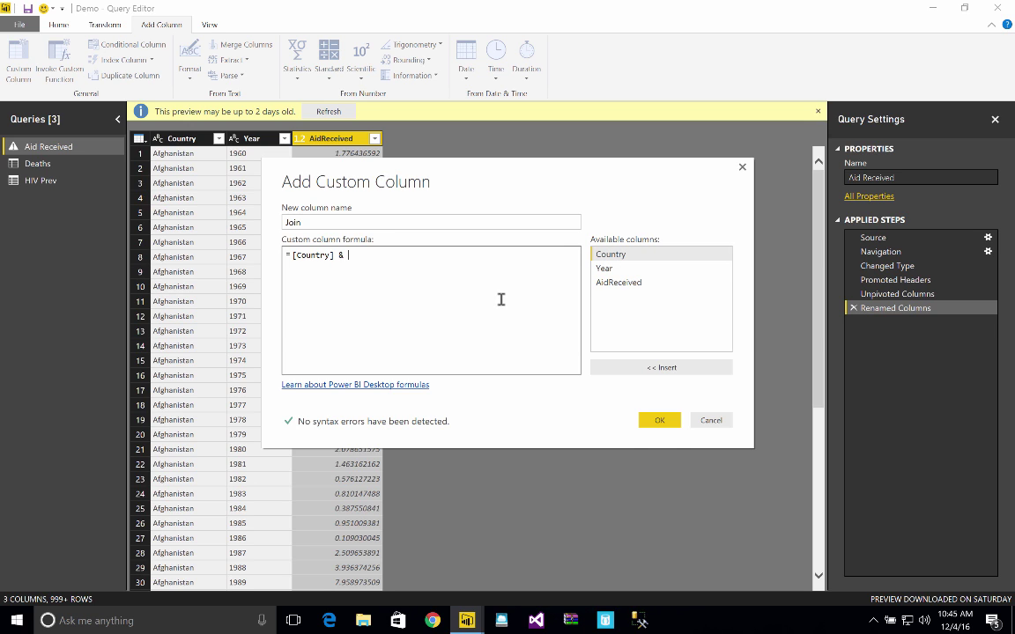
double_click(608, 270)
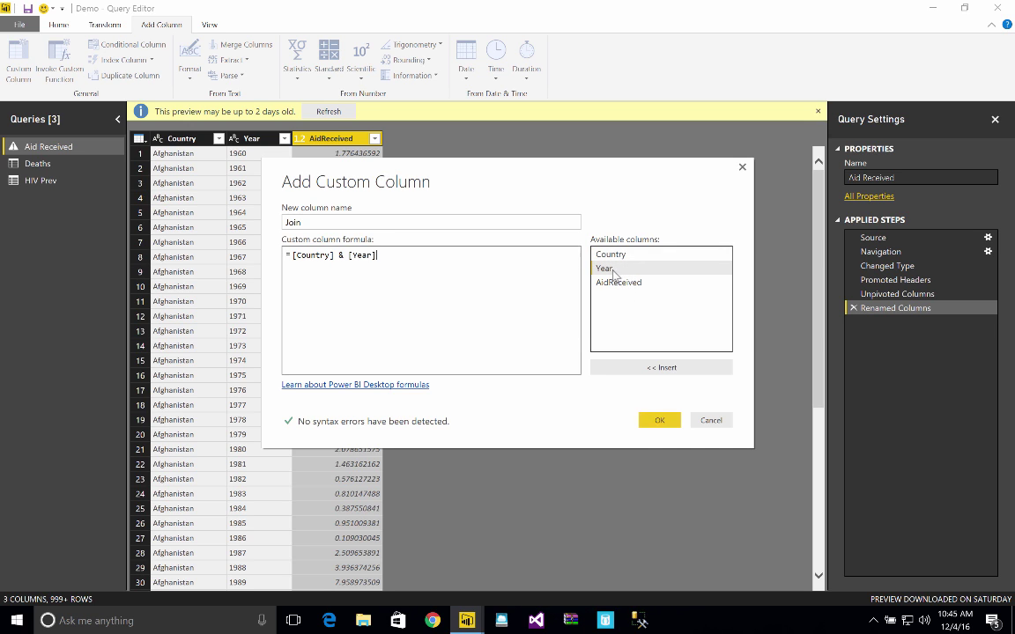
left_click_drag(396, 255, 267, 254)
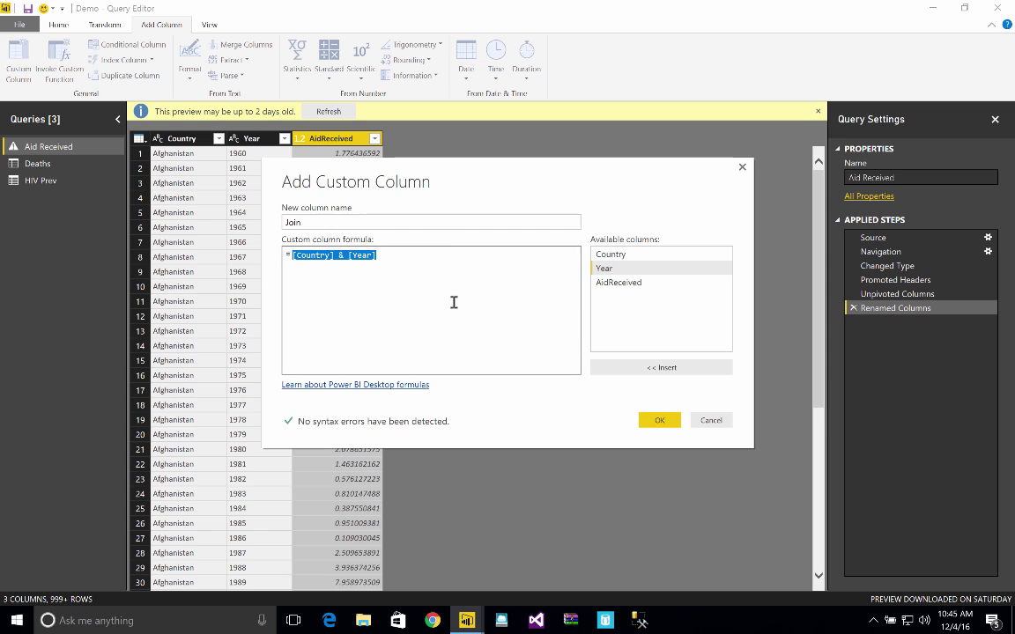
left_click(659, 420)
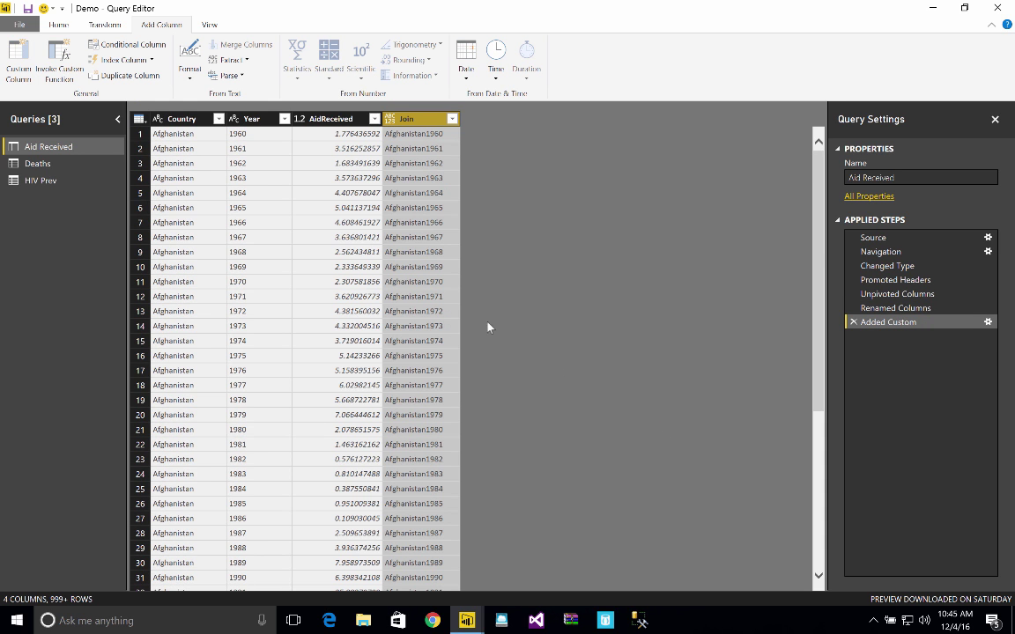
In the Deaths query, add custom column Join with formula [Country] & [Year].
left_click(48, 163)
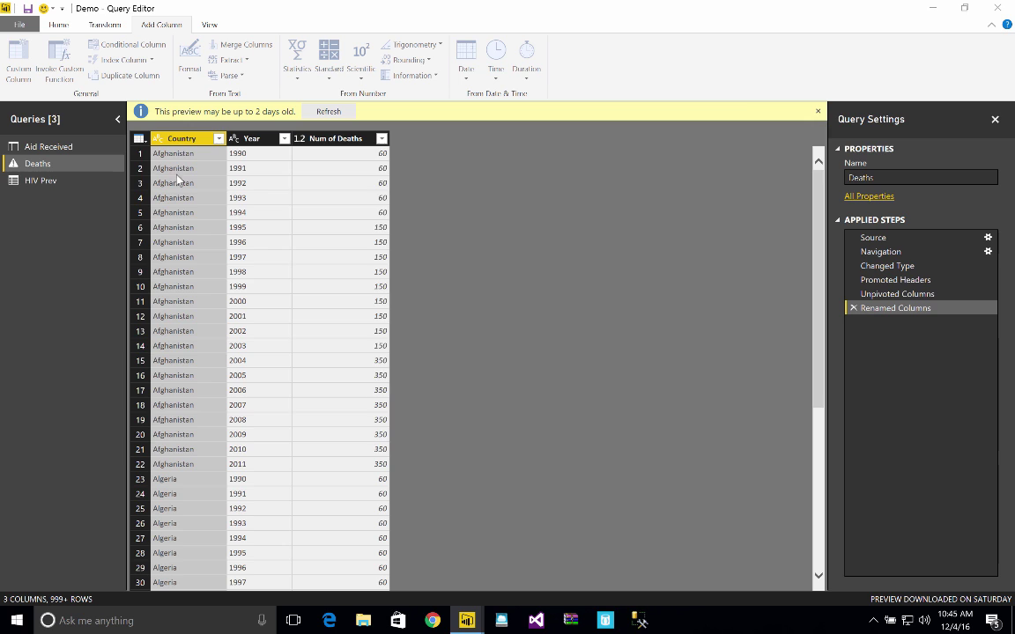
left_click(18, 60)
double_click(347, 221)
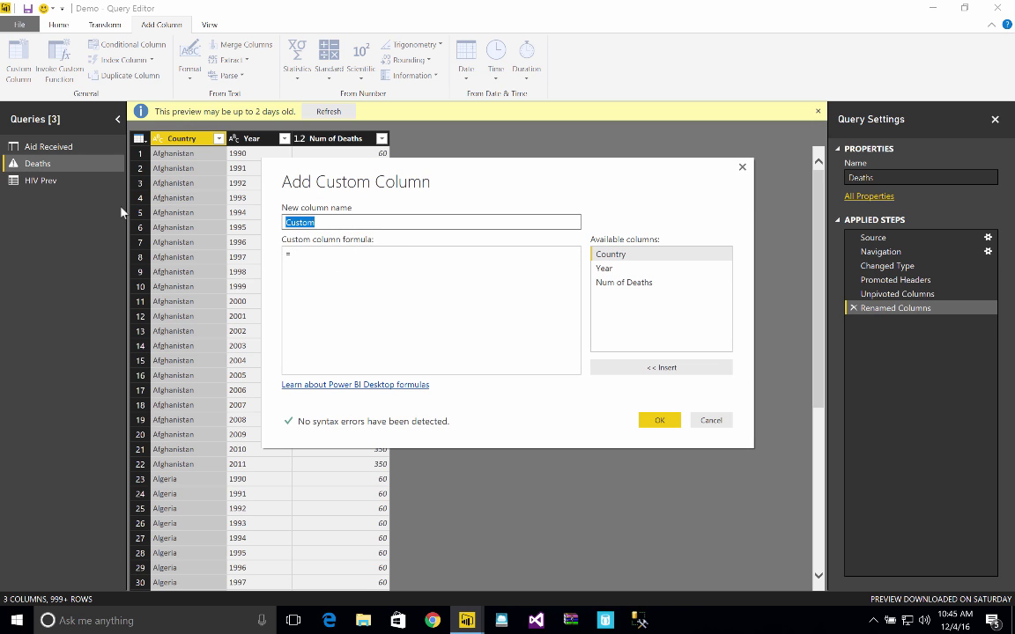
type("Join")
left_click(319, 262)
type("[Country] & [Year]")
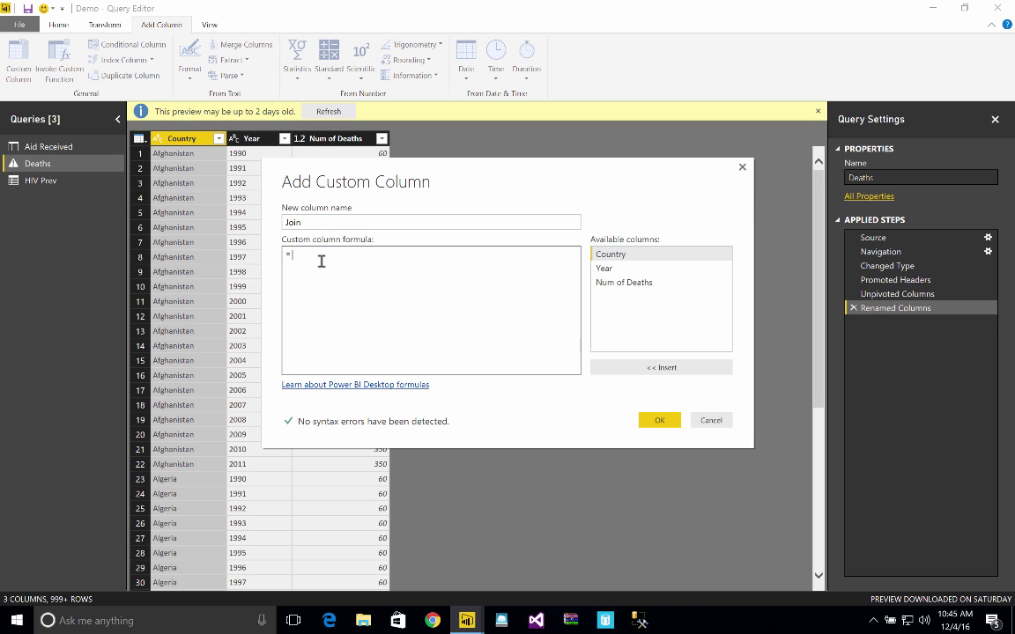
left_click(659, 422)
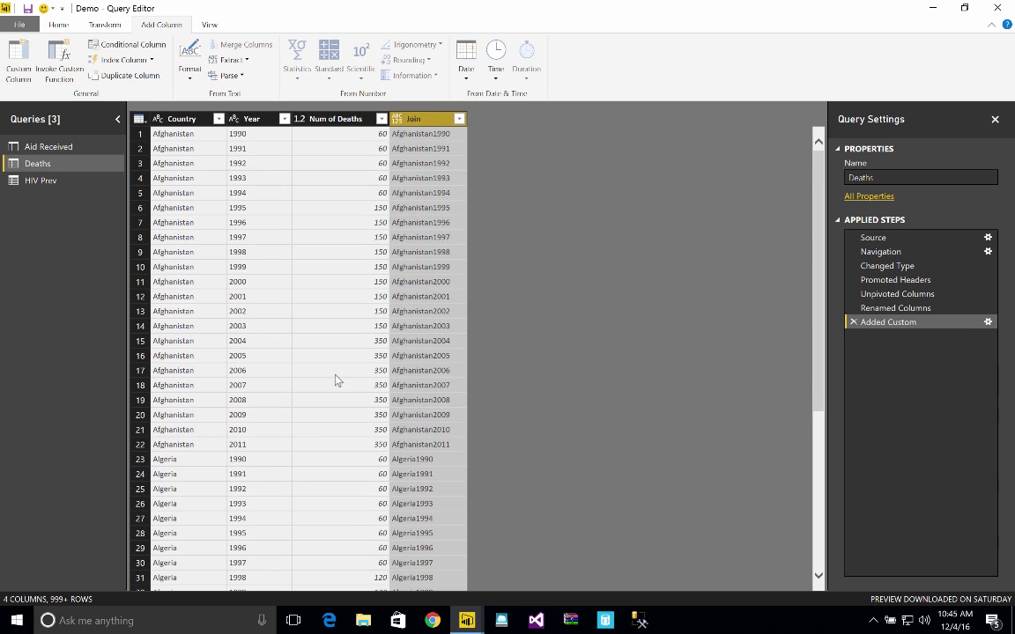
In the HIV Prev query, add custom column Join with formula [Country] & [Year].
left_click(40, 181)
left_click(18, 59)
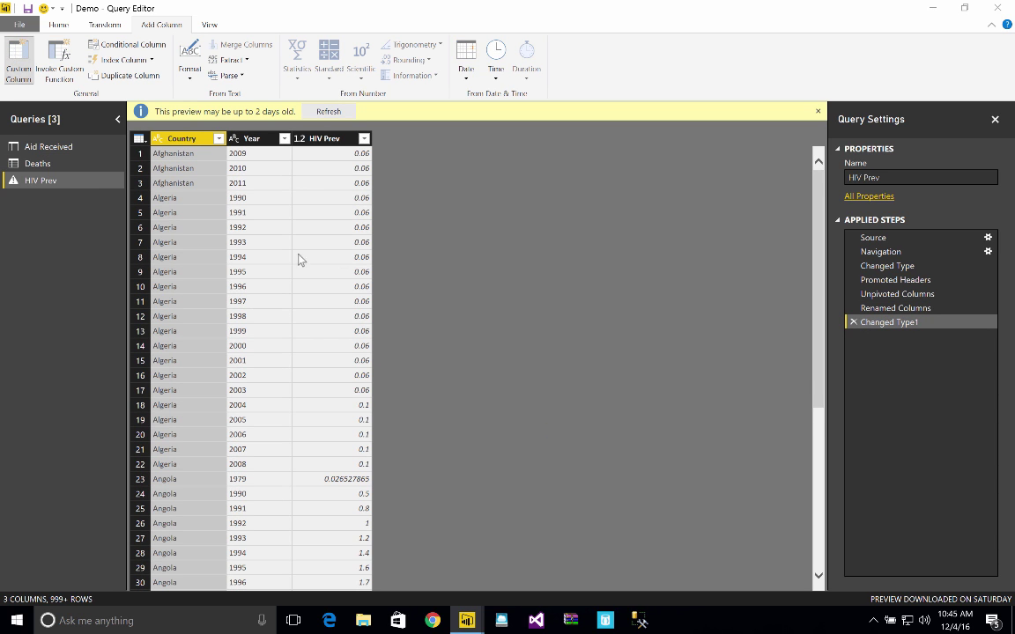
left_click(387, 221)
double_click(386, 222)
type("Join")
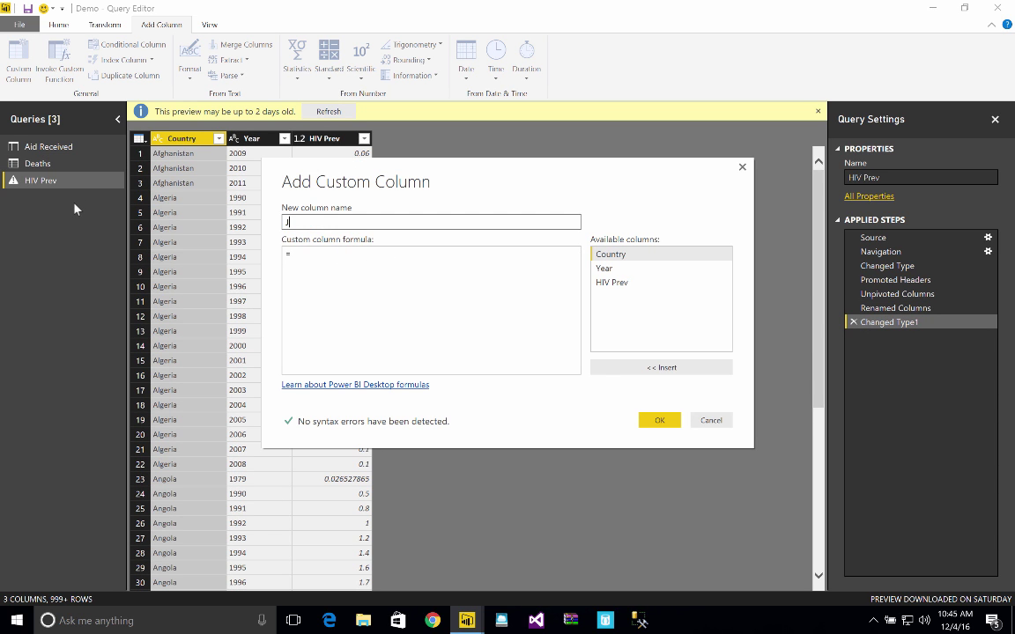
left_click(350, 256)
type("[Country] & [Year]")
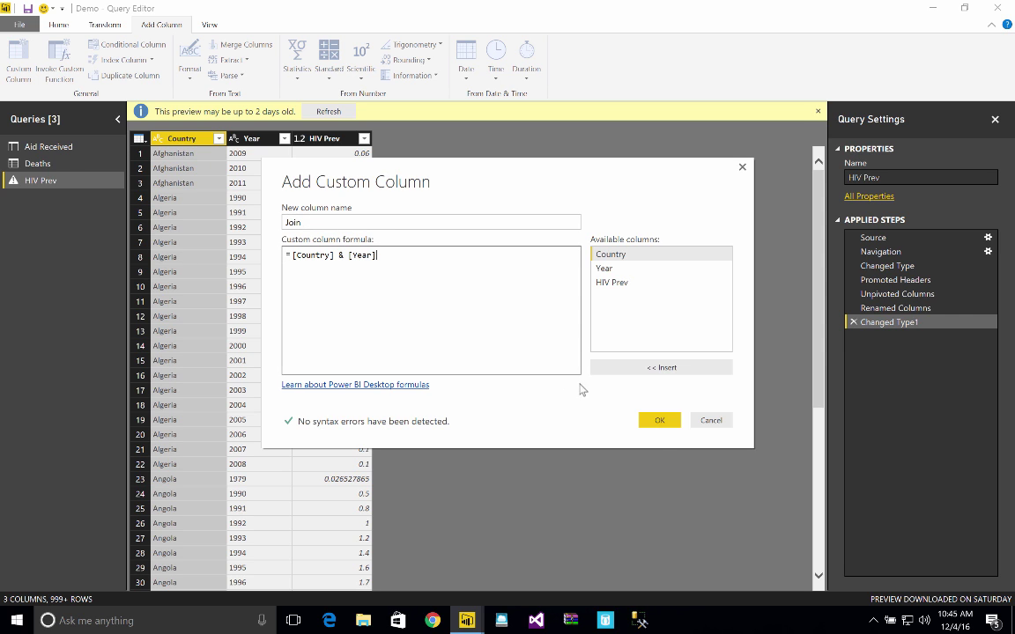
left_click(669, 420)
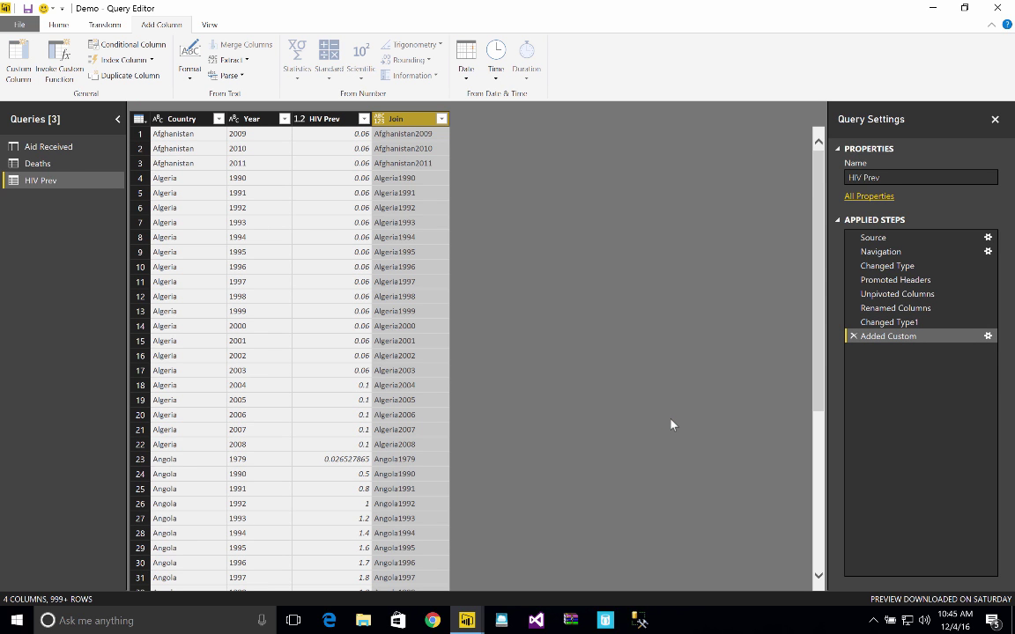
left_click(55, 26)
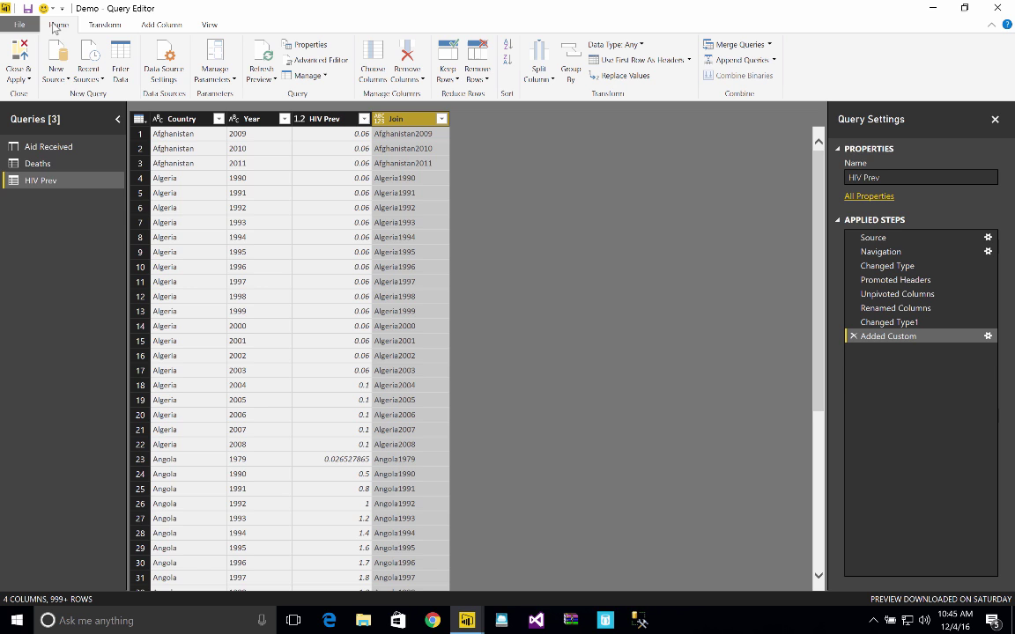
Apply the query changes so all three tables gain a Join field in the report.
left_click(19, 53)
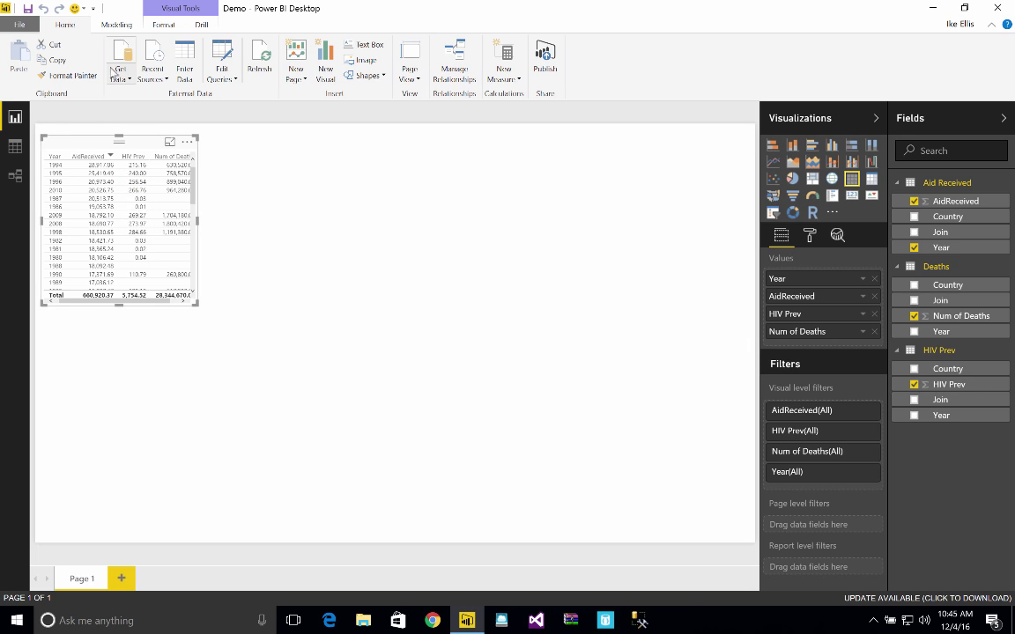
Change the Deaths relationship's other table from Aid Received to HIV Prev and close Manage Relationships.
left_click(112, 27)
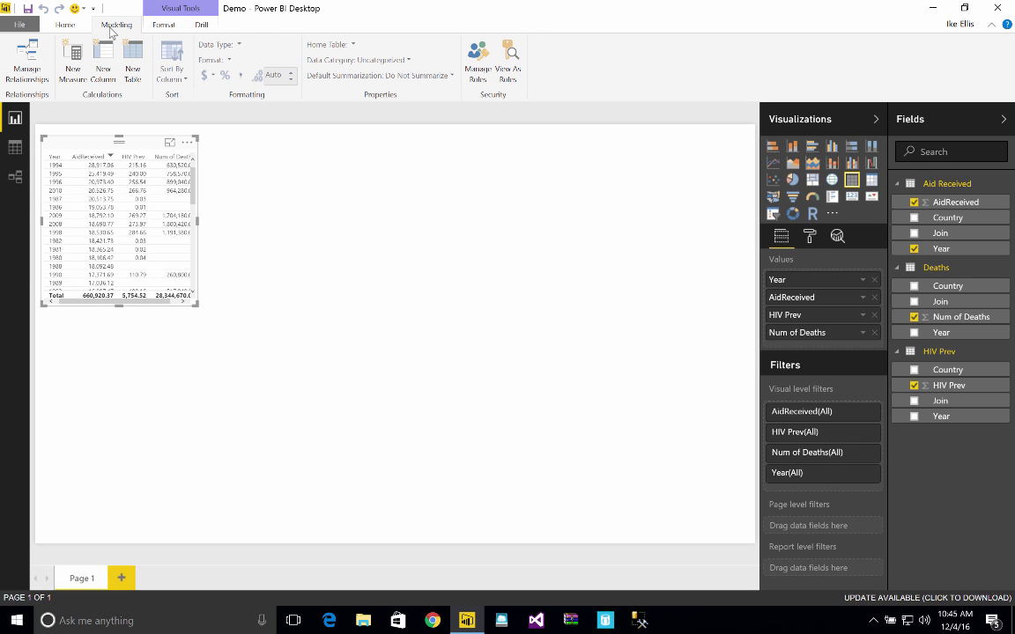
left_click(26, 61)
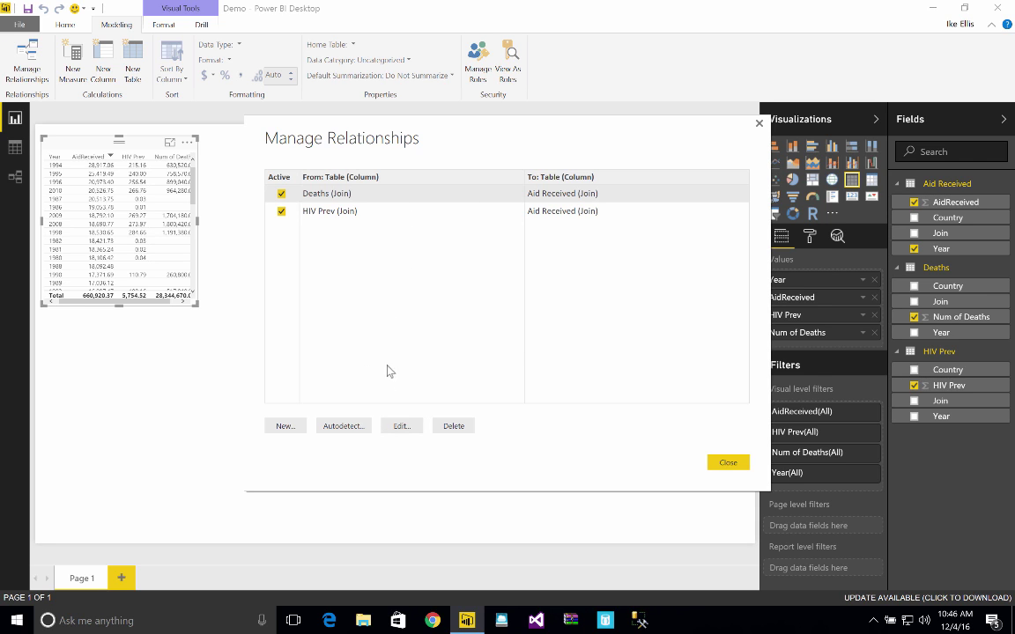
left_click(401, 425)
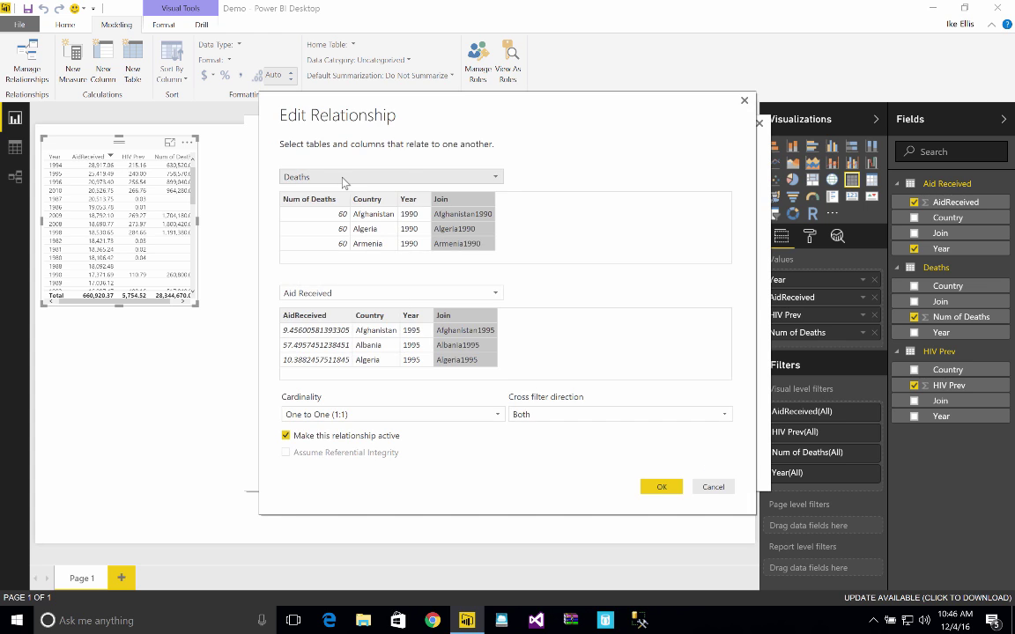
left_click(340, 293)
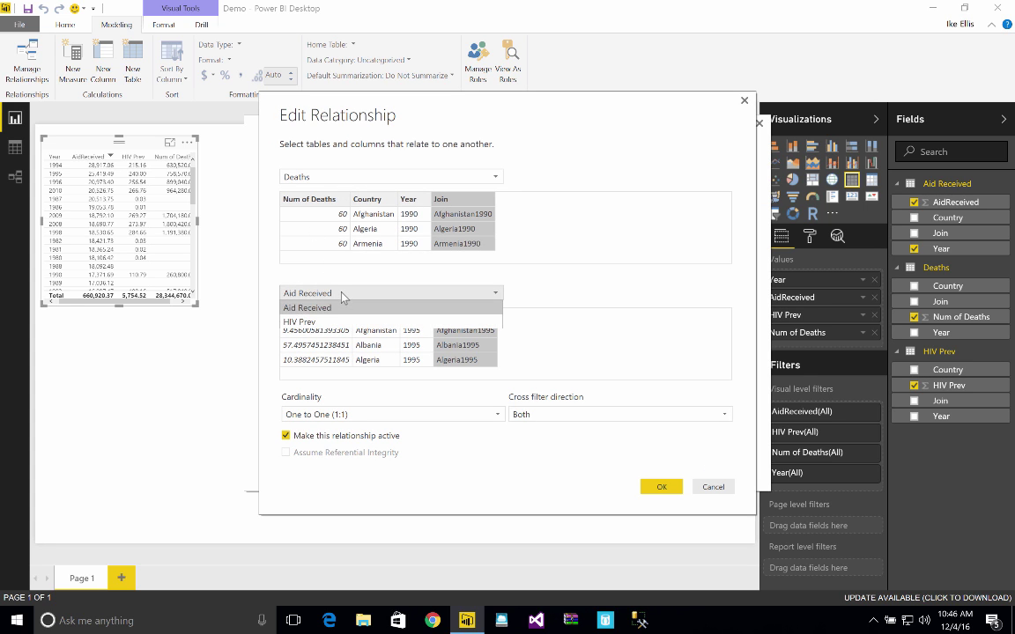
left_click(340, 320)
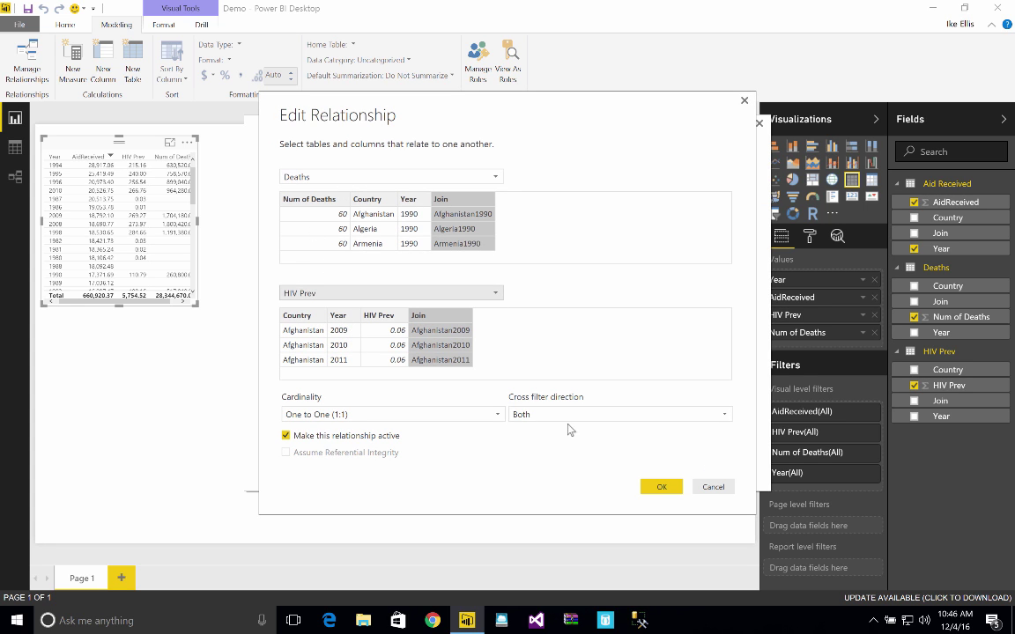
left_click(652, 485)
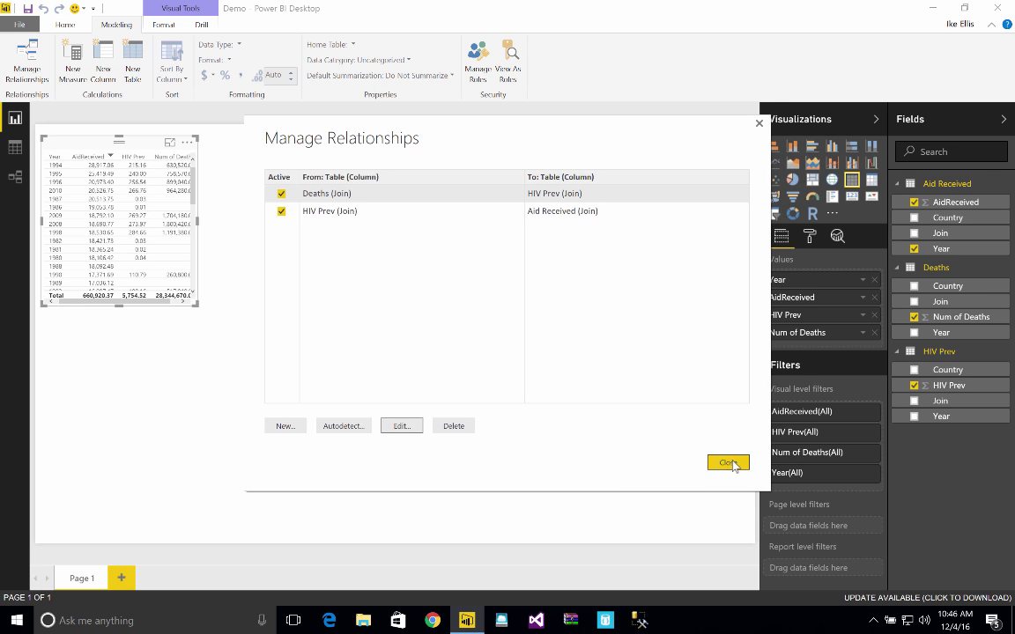
left_click(727, 464)
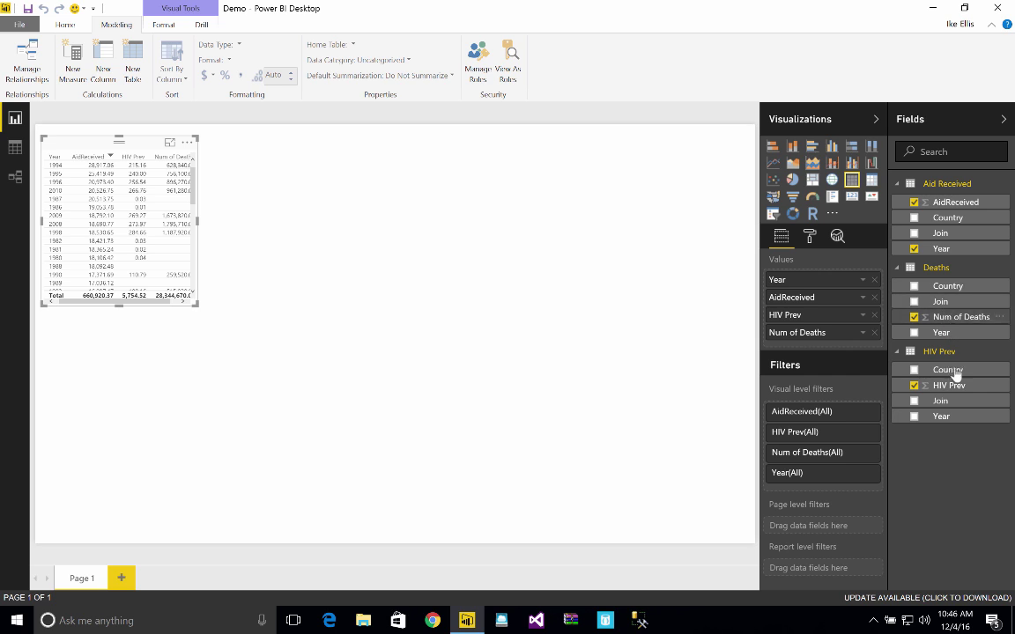
Uncheck Year, AidReceived, Num of Deaths and HIV Prev to clear the table visual.
left_click(913, 249)
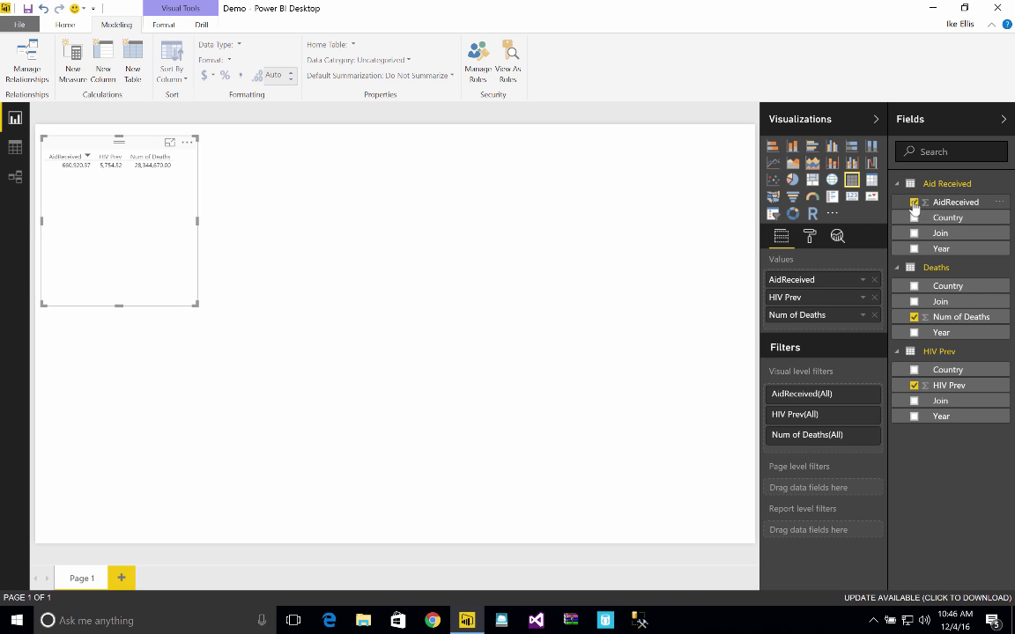
left_click(914, 203)
left_click(916, 318)
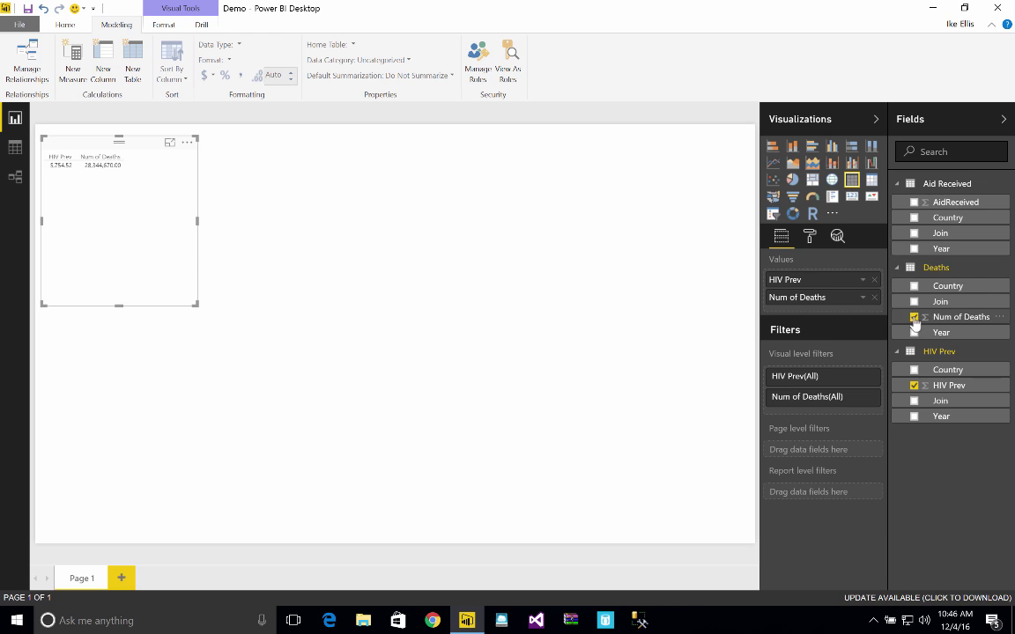
left_click(913, 386)
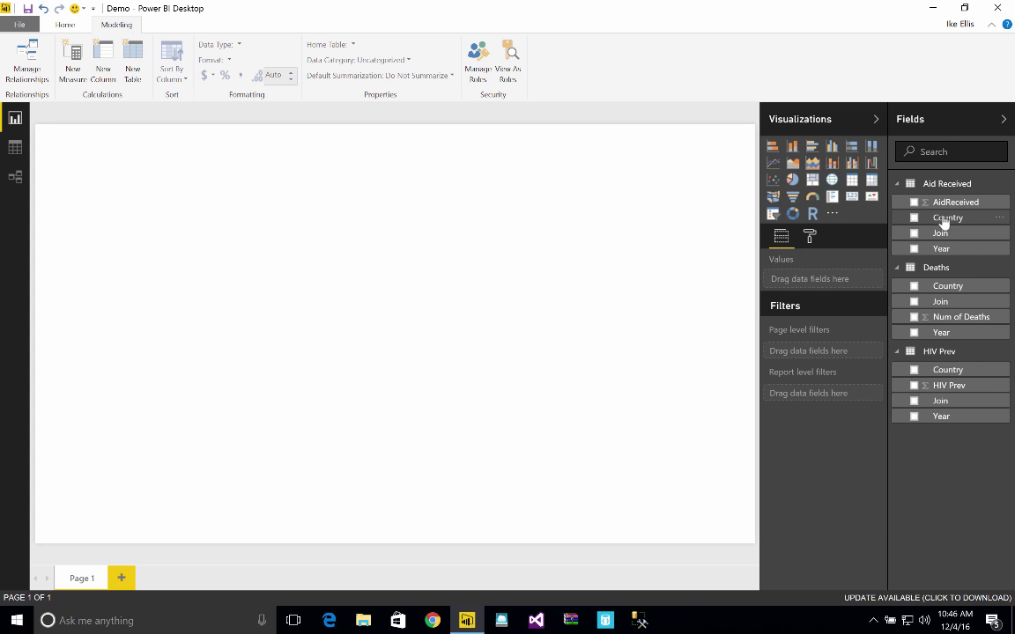
Hide the Country field in the Aid Received and Deaths tables.
right_click(943, 221)
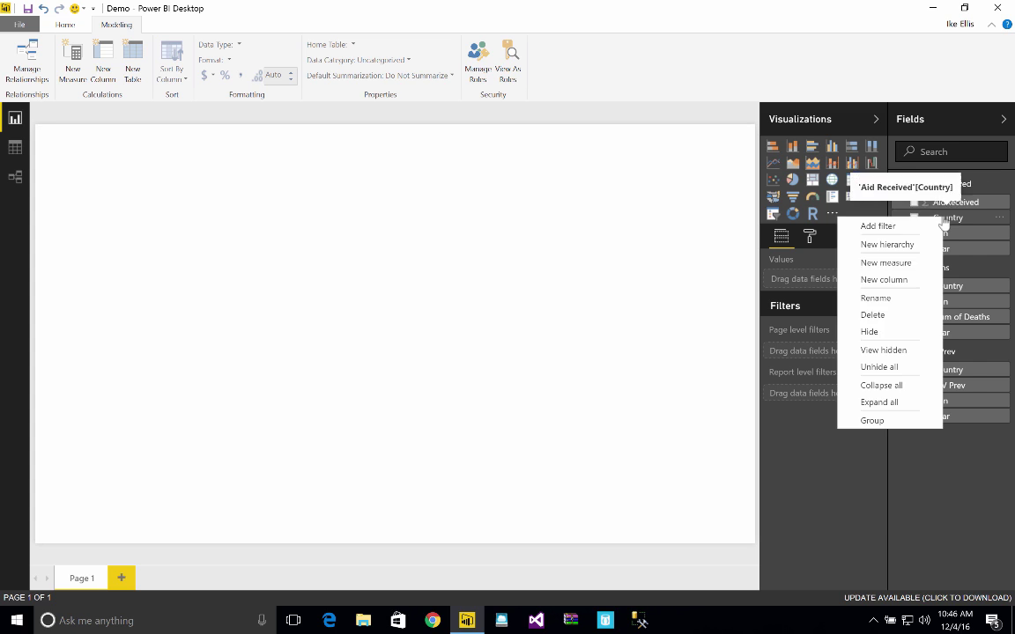
left_click(895, 333)
right_click(951, 275)
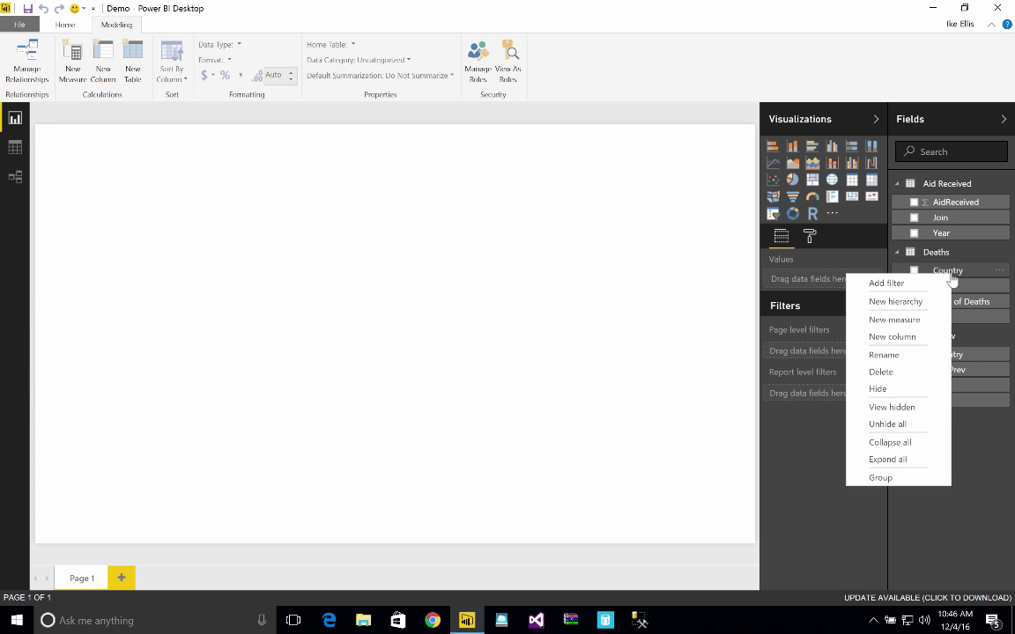
left_click(897, 388)
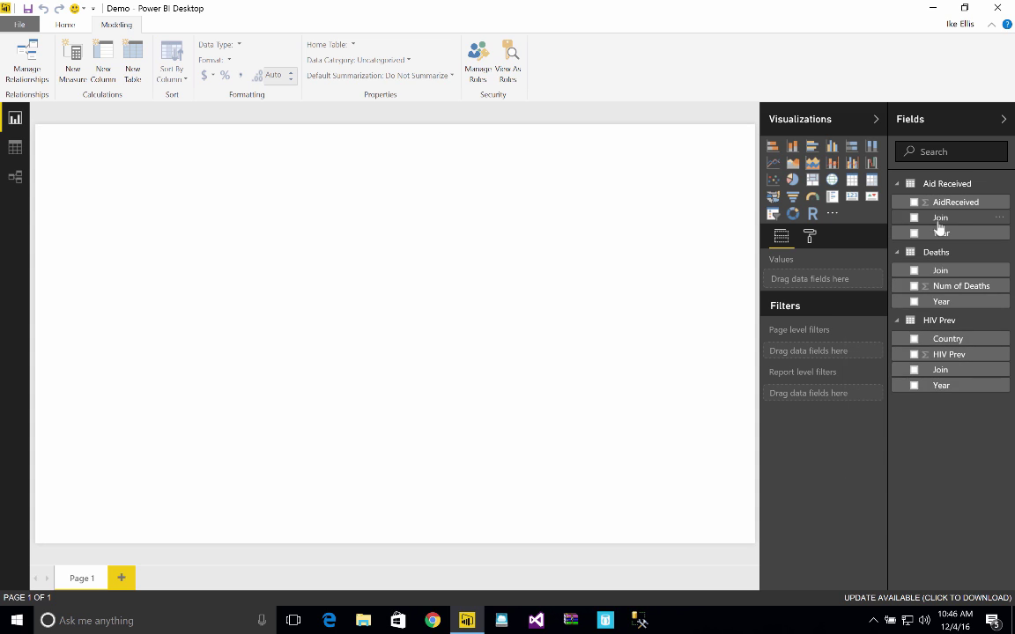
Hide the Join field in Aid Received, Deaths and HIV Prev.
right_click(938, 224)
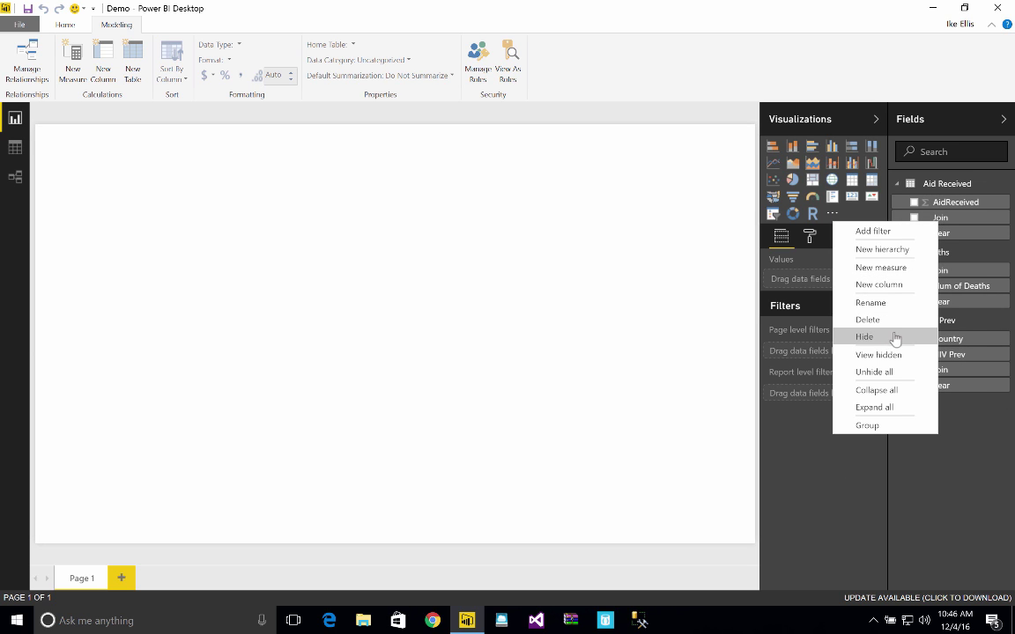
left_click(894, 339)
right_click(939, 255)
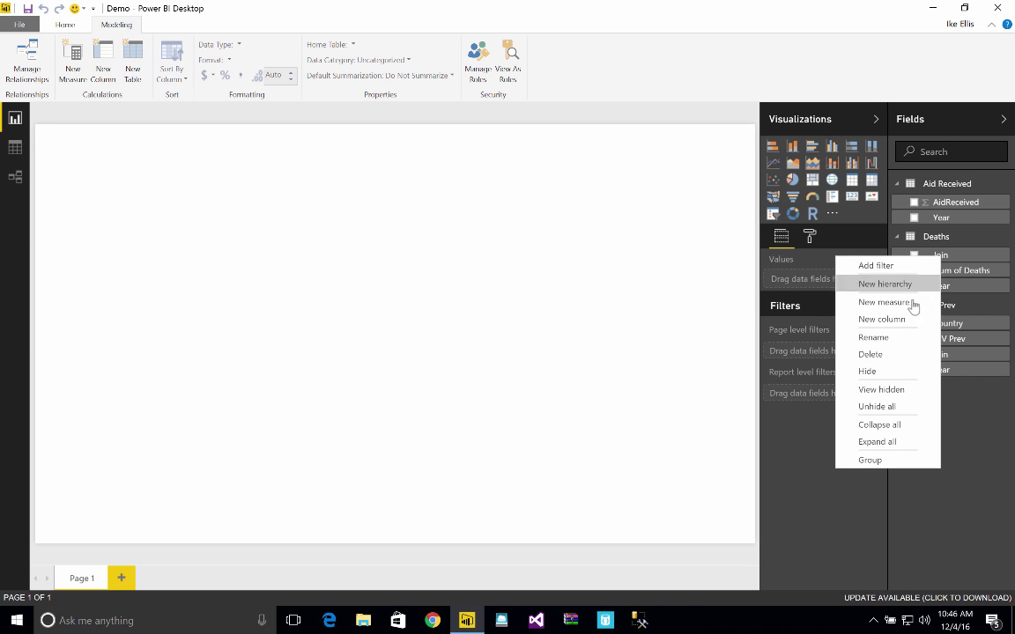
left_click(897, 373)
right_click(941, 342)
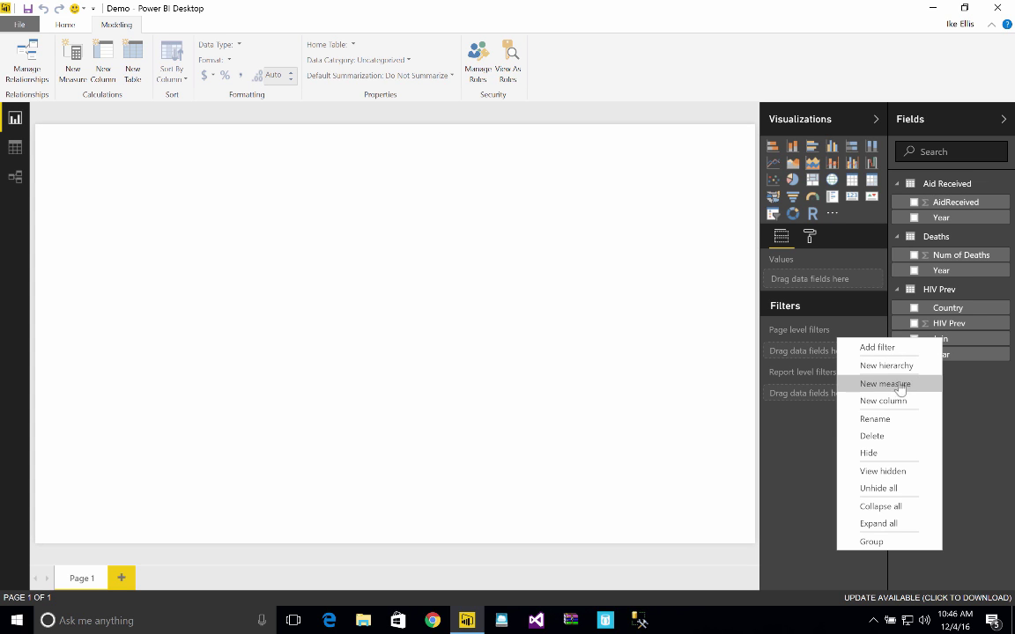
left_click(889, 454)
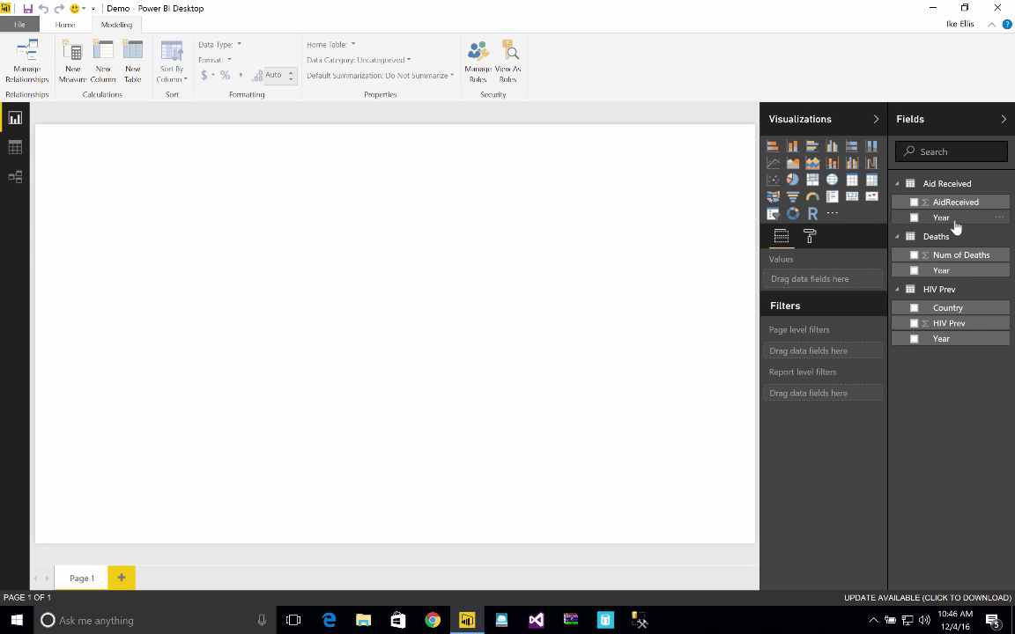
Hide the Year field in the Aid Received and Deaths tables.
right_click(954, 221)
left_click(912, 338)
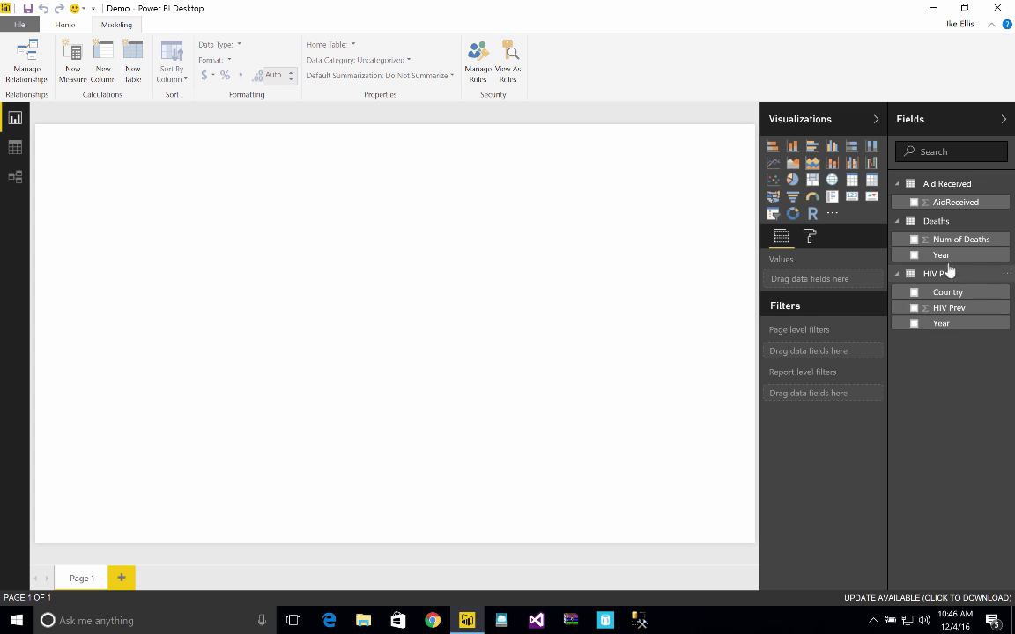
right_click(950, 257)
left_click(912, 382)
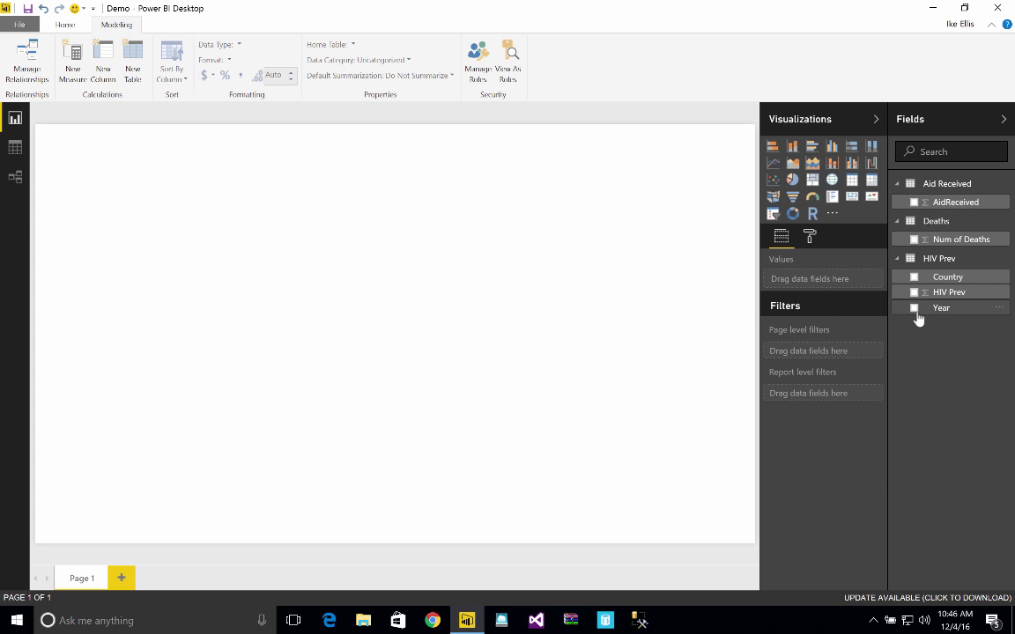
Check HIV Prev's Year, HIV Prev and Country, then Num of Deaths, into a new table visual.
left_click(914, 308)
left_click(913, 292)
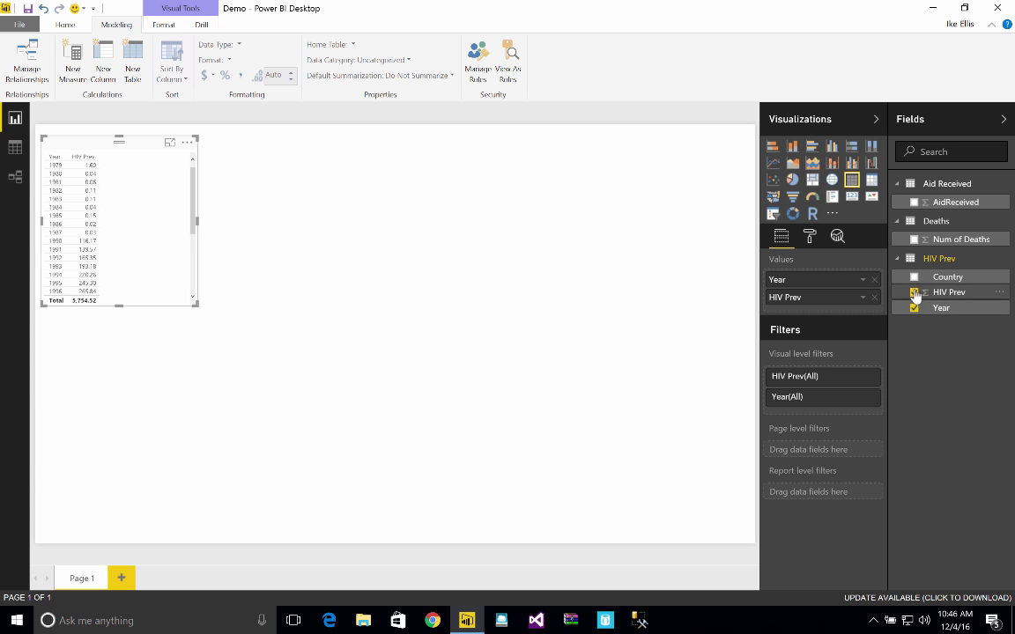
left_click(914, 277)
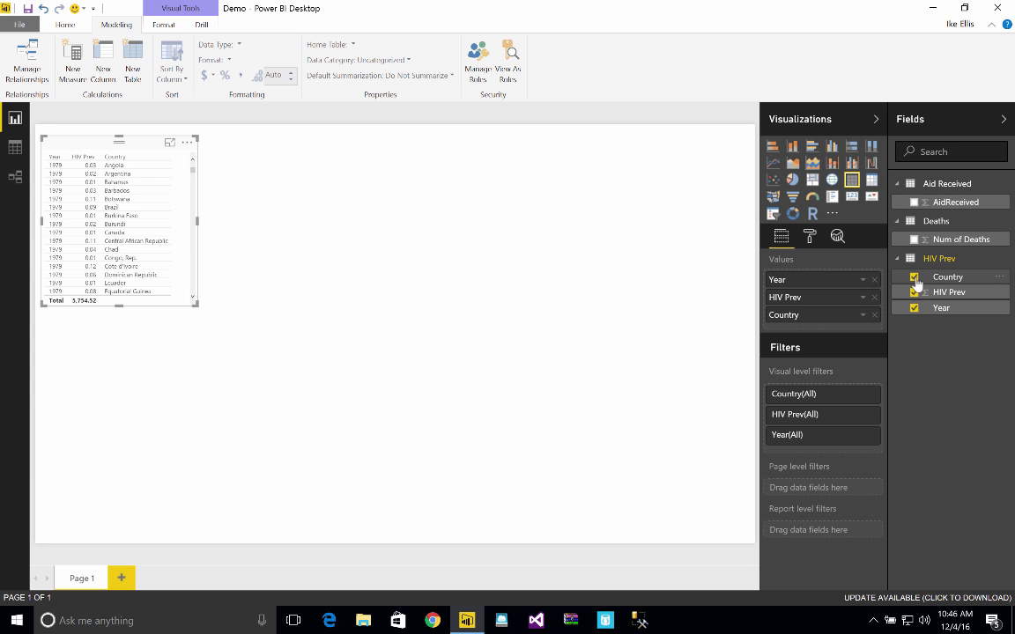
left_click(914, 240)
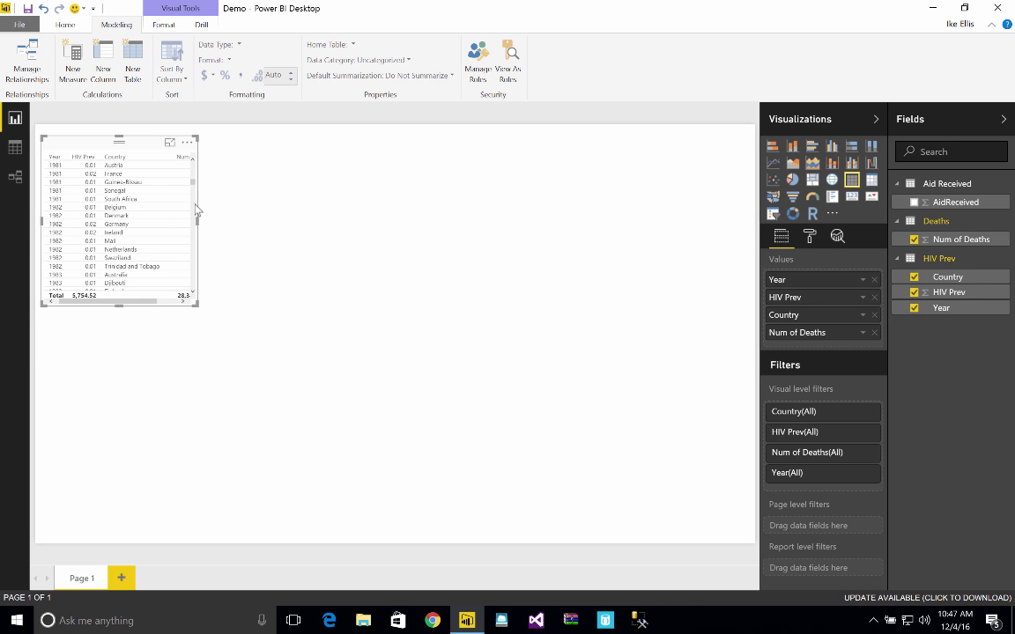
scroll(192, 208, "down", 5)
scroll(192, 208, "down", 4)
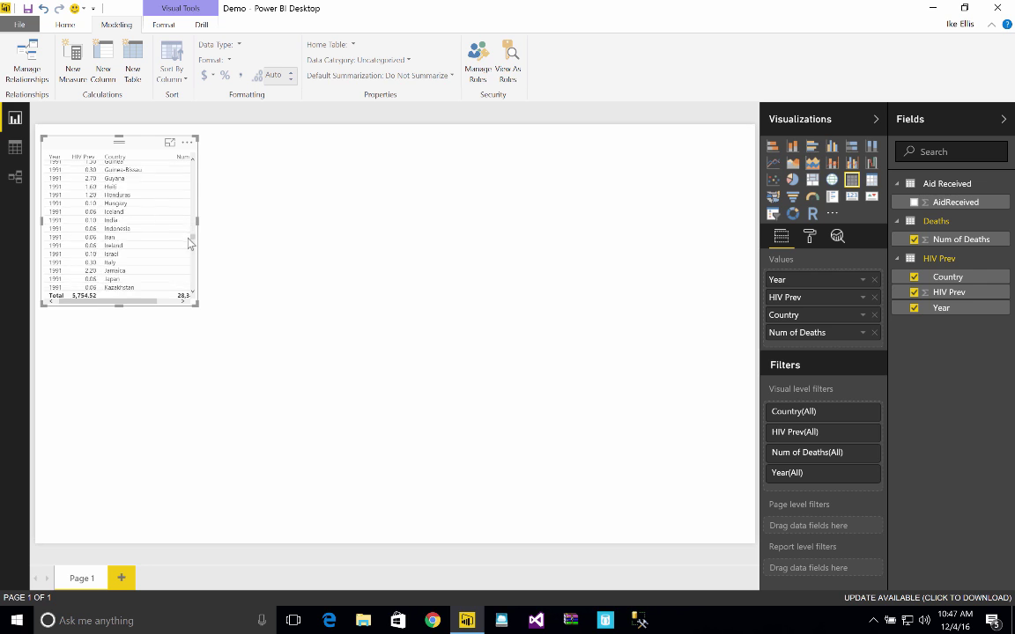
scroll(195, 193, "up", 10)
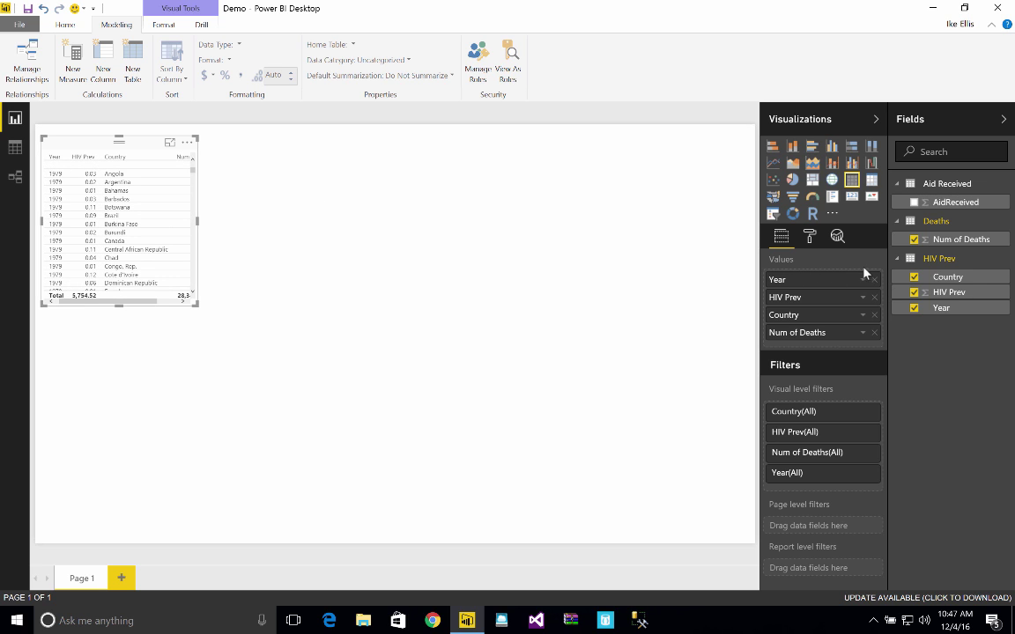